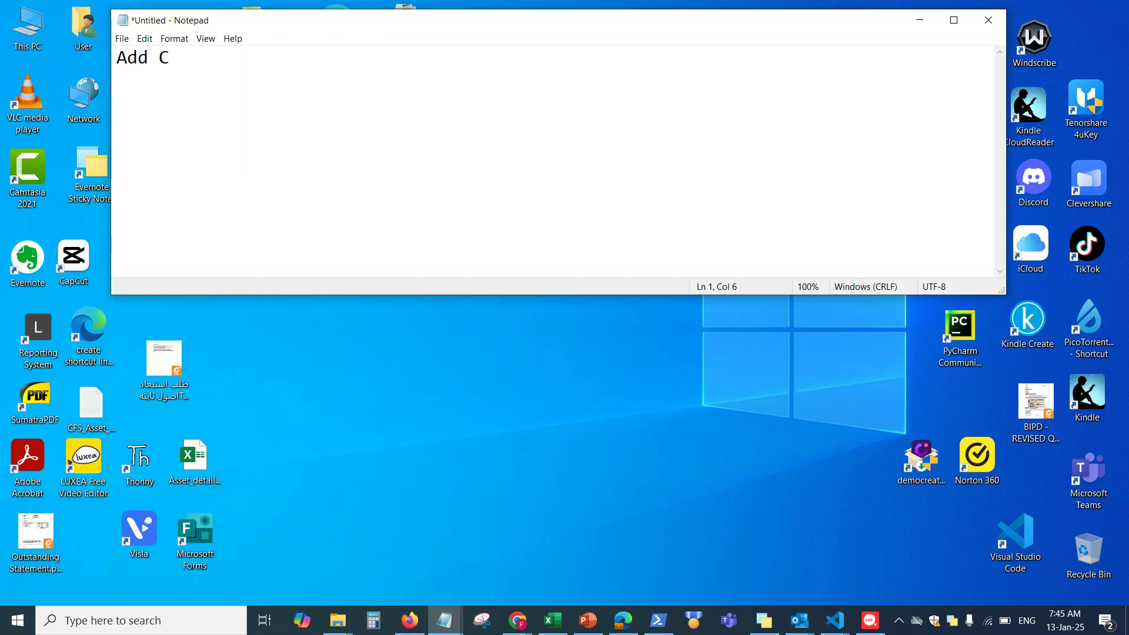
# Type the heading 'Add Microsoft Copilot license for your users:' in Notepad
pyautogui.write('opilot for your')
pyautogui.click(360, 58)
pyautogui.write('license')
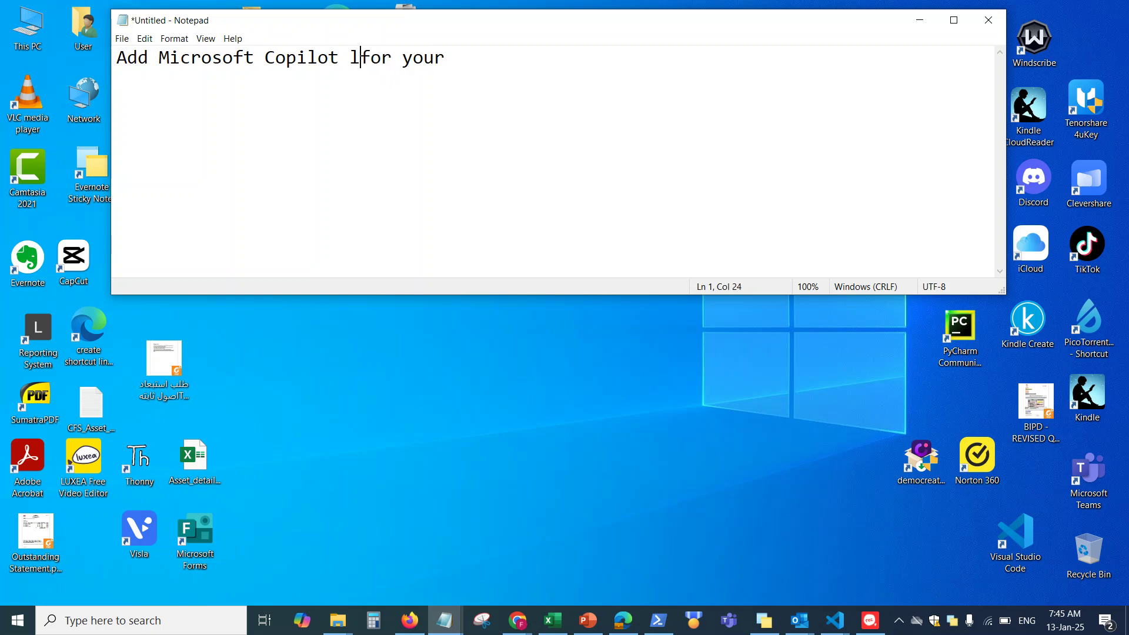
pyautogui.click(566, 61)
pyautogui.write('users:')
pyautogui.press('Return')
pyautogui.press('Return')
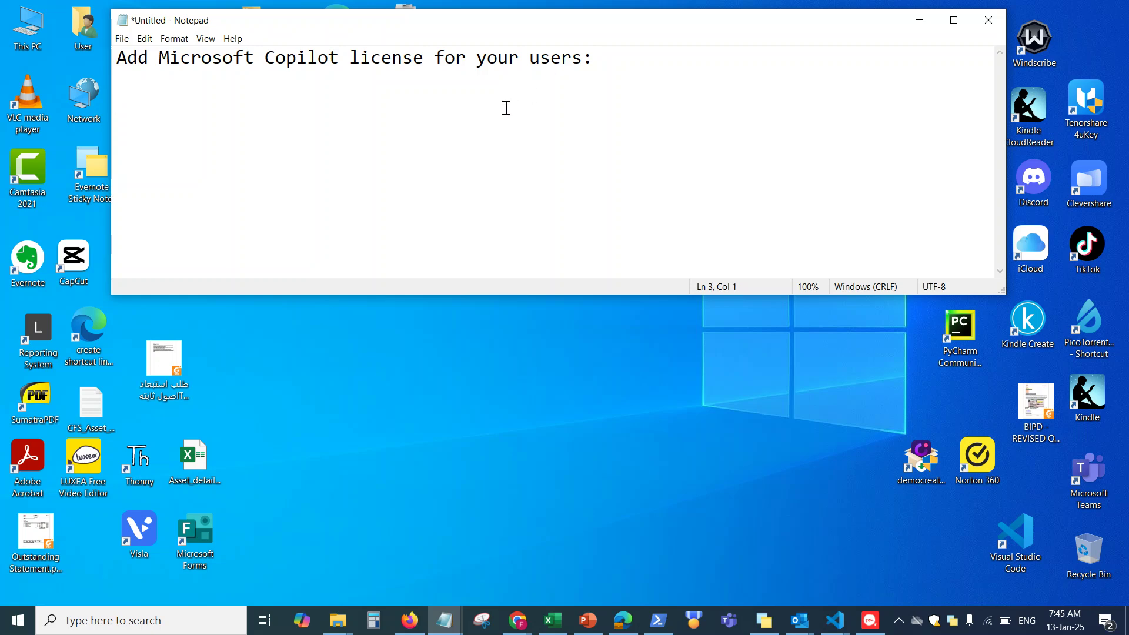
# Add the line 'There are two versions of Copilot:' and list item '1. Individual Copilot License'
pyautogui.write('Tw')
pyautogui.press('BackSpace')
pyautogui.press('BackSpace')
pyautogui.write('There are two ve')
pyautogui.press('BackSpace')
pyautogui.write('versions of Copilot:')
pyautogui.press('Return')
pyautogui.press('Return')
pyautogui.write('1. Individual Copilot License')
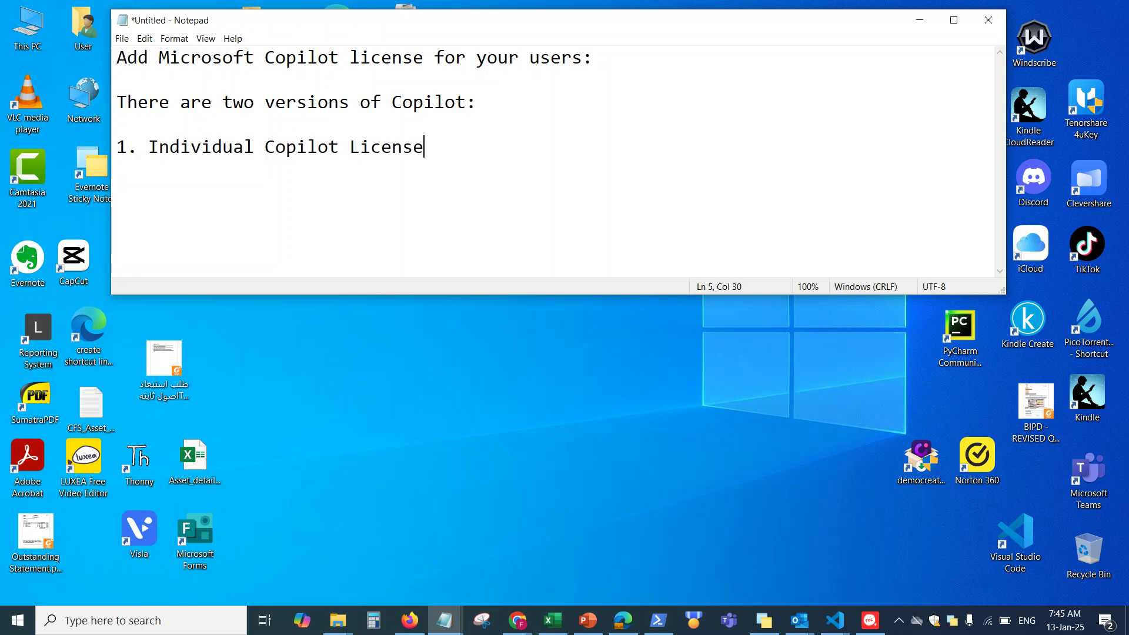
pyautogui.write('"')
# Extend item 1 with ': Personal Outlook account,' and 'Copilot Individual = $20 per user per month'
pyautogui.press('BackSpace')
pyautogui.press('BackSpace')
pyautogui.write(': Personal ')
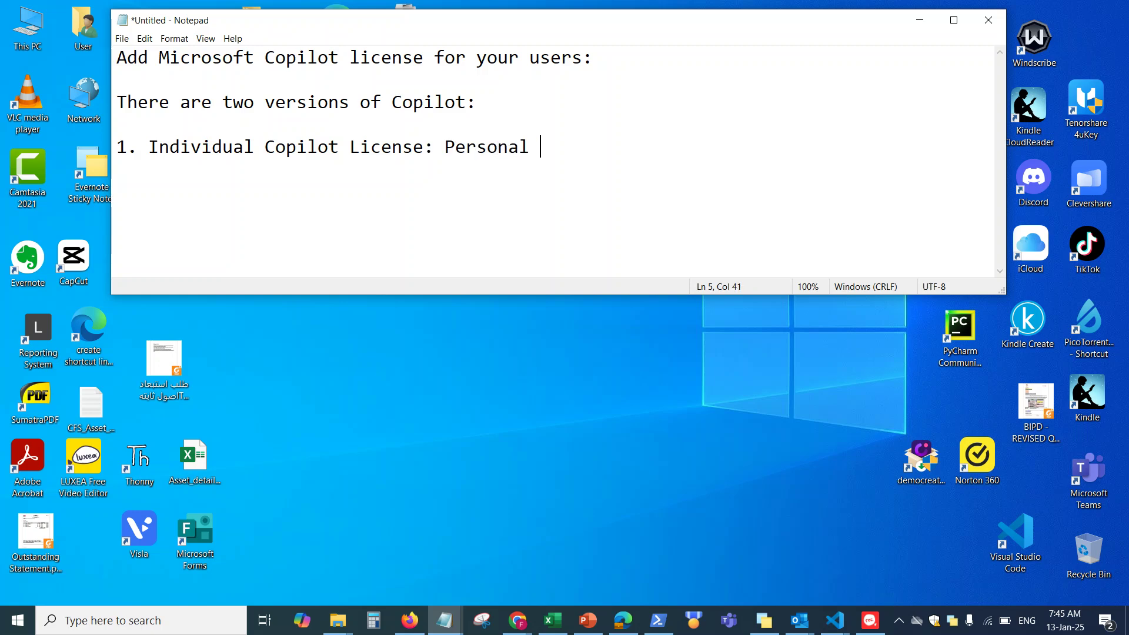
pyautogui.write('Outlook ac')
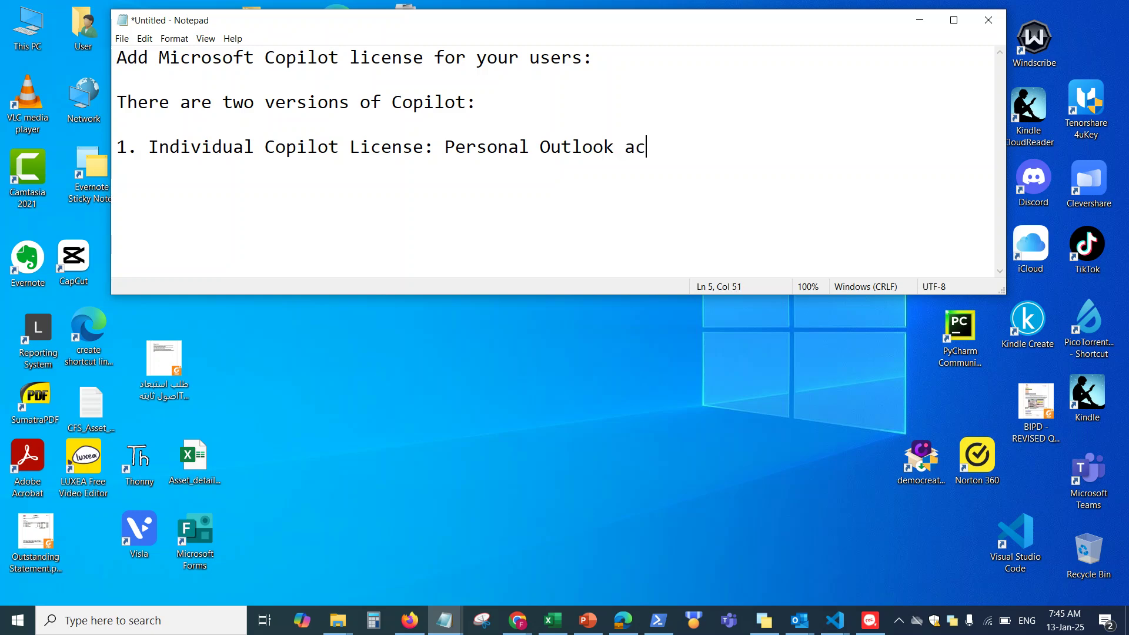
pyautogui.write('count,')
pyautogui.press('Return')
pyautogui.write('Copilot Individual =')
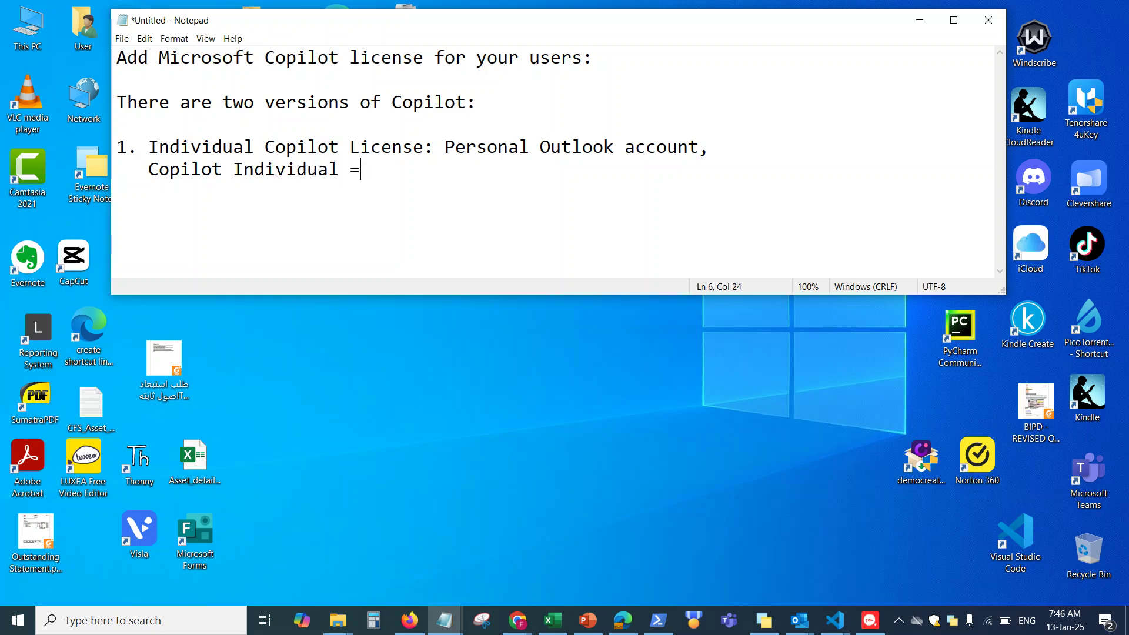
pyautogui.write(' $20 per user per month')
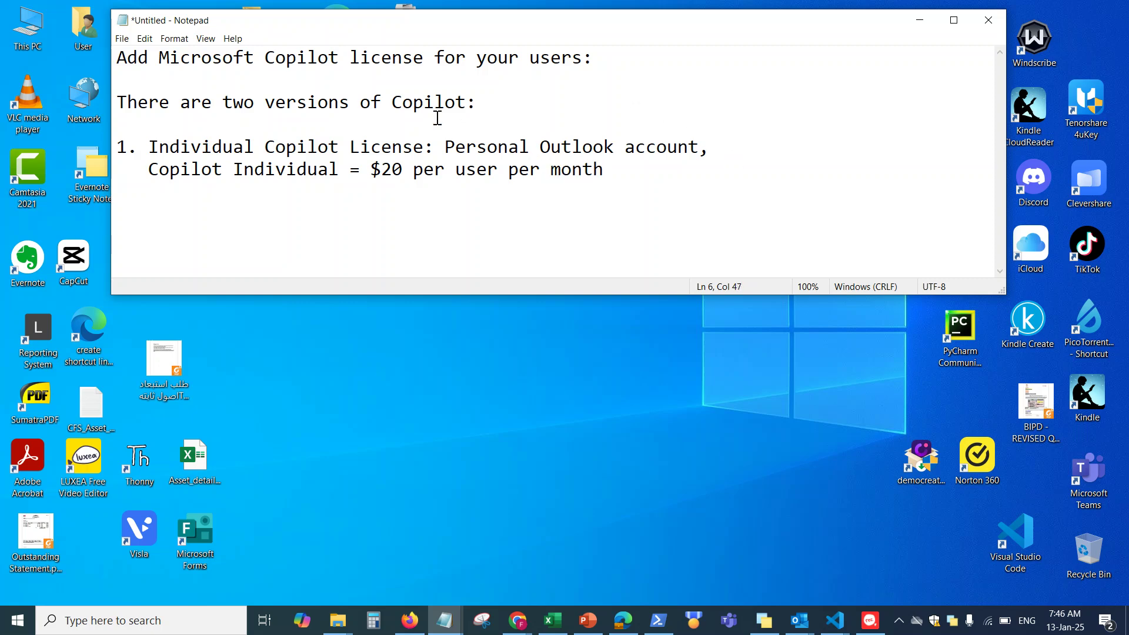
pyautogui.moveTo(153, 169); pyautogui.dragTo(232, 171)
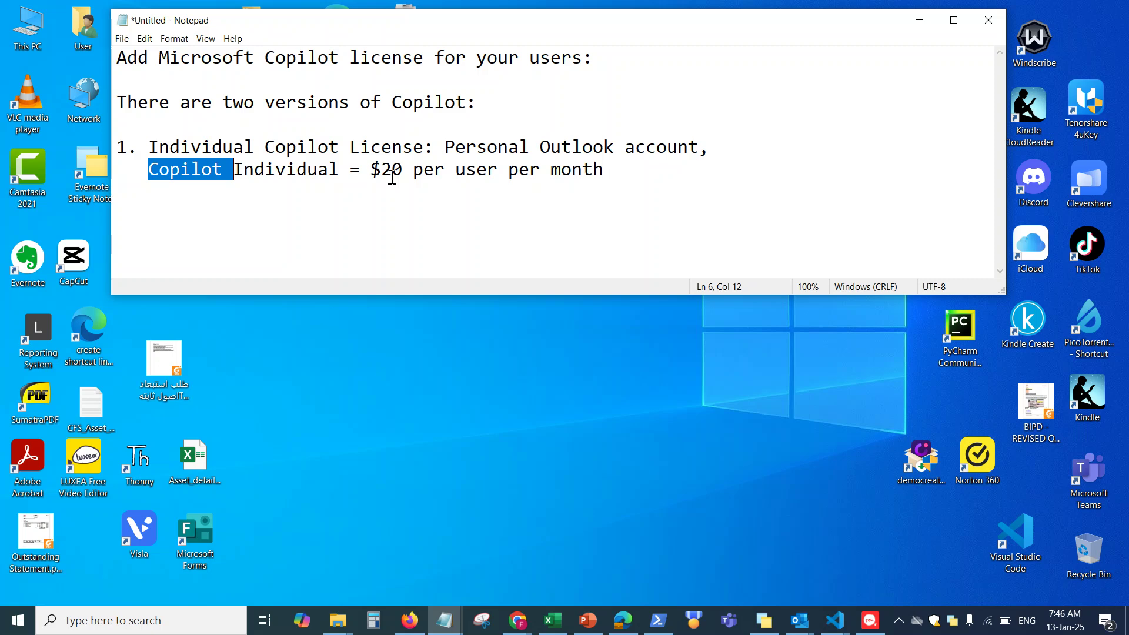
pyautogui.click(619, 171)
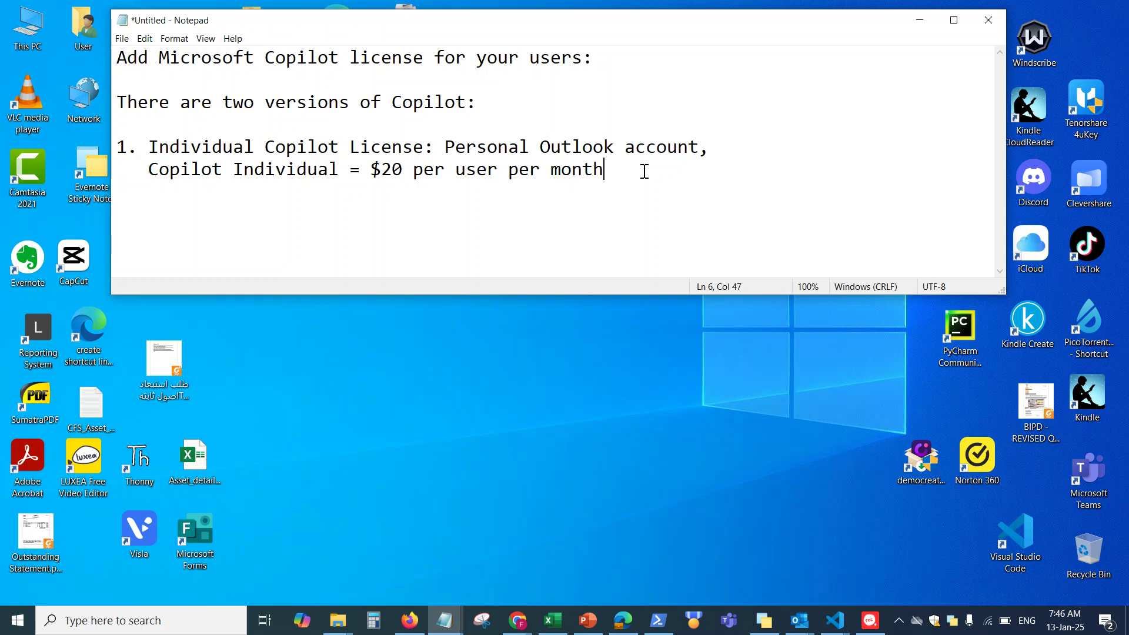
# Add item '2. Copilot Enterprise - Businesses , SME's, Schools, Universities, large corporations.' and a blank line
pyautogui.press('Return')
pyautogui.press('Return')
pyautogui.write('2. Copilot Ec')
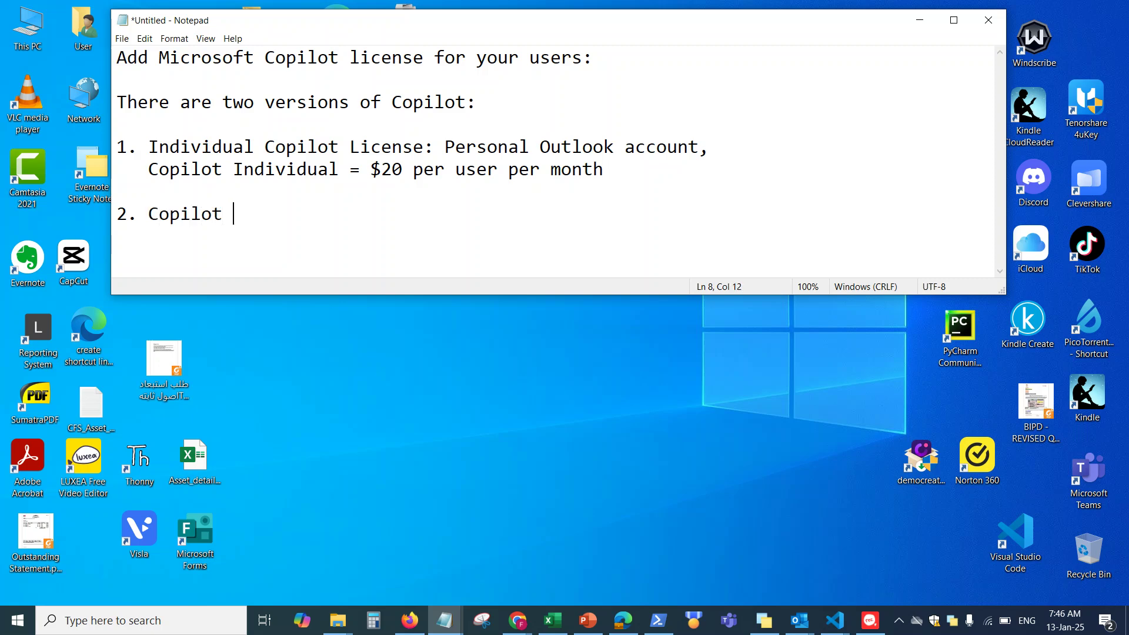
pyautogui.press('BackSpace')
pyautogui.write('nterprise =')
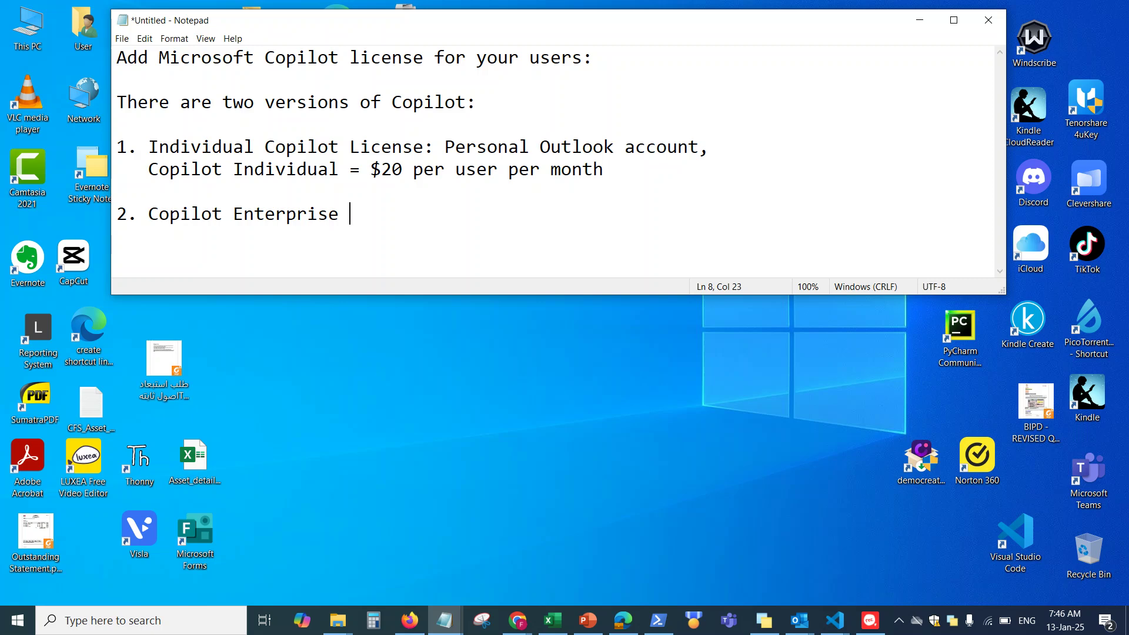
pyautogui.press('BackSpace')
pyautogui.press('BackSpace')
pyautogui.write('- Businesses ')
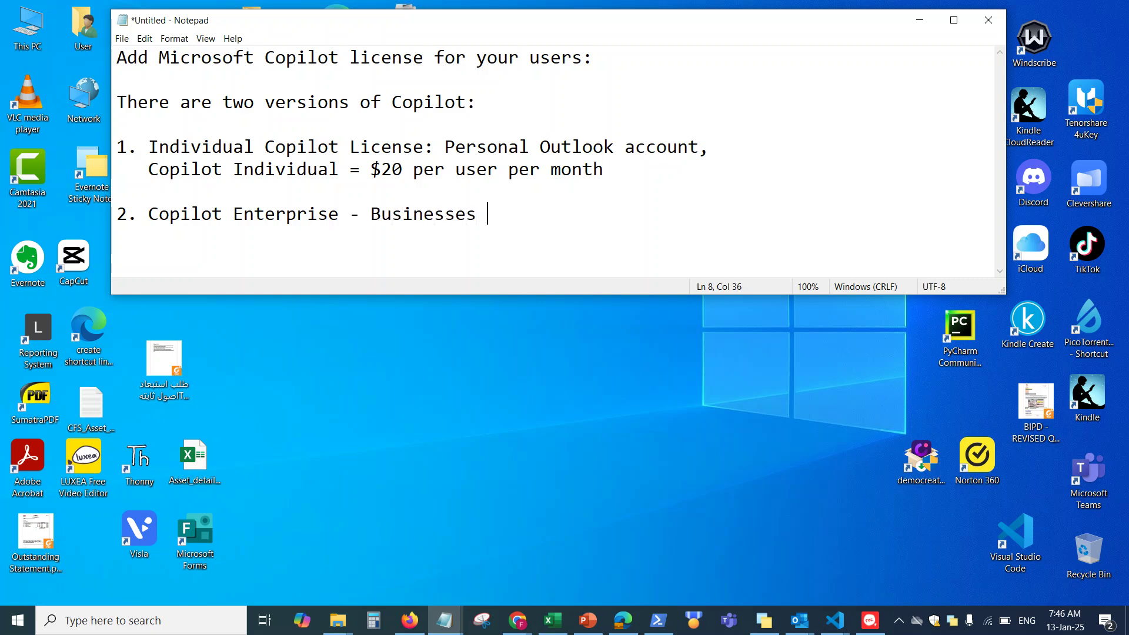
pyautogui.write(", SME's, Scho")
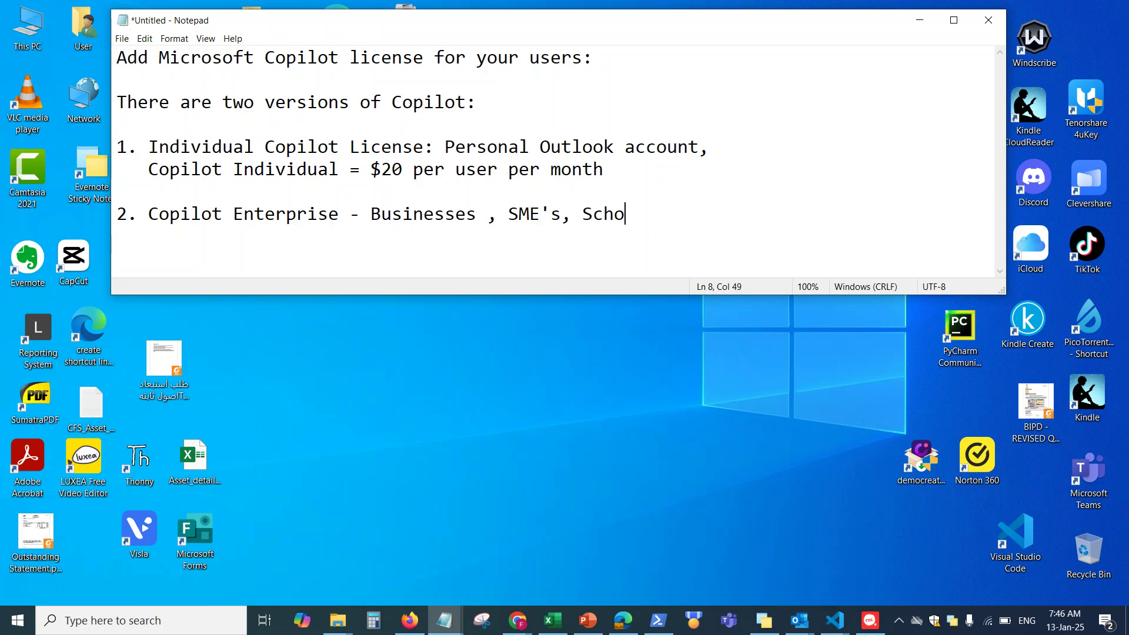
pyautogui.write('ols, Universt')
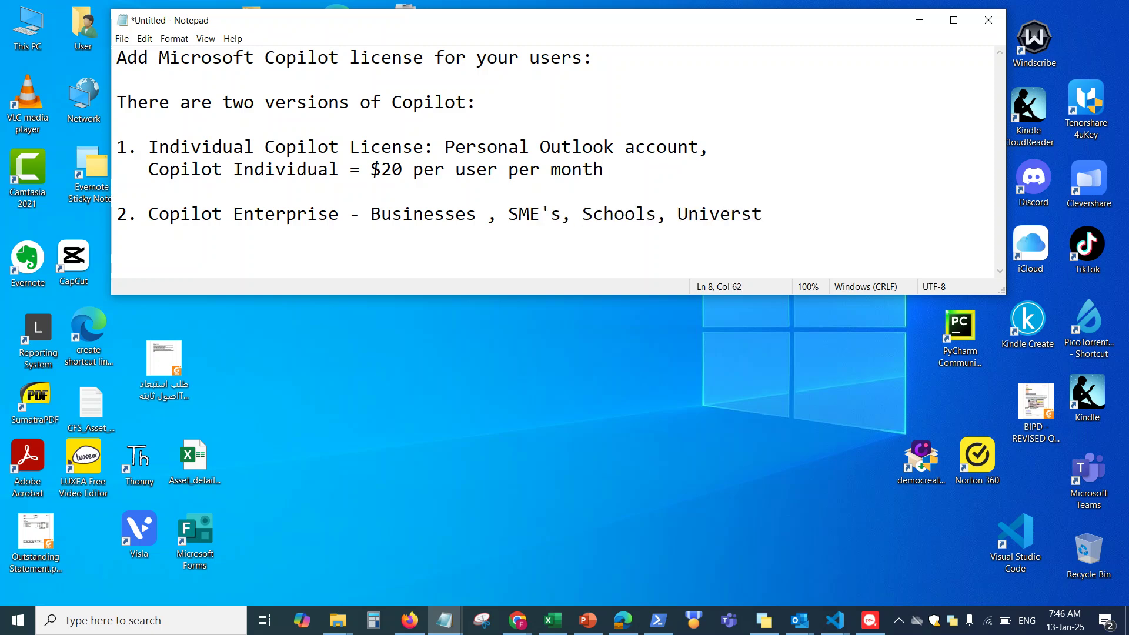
pyautogui.press('BackSpace')
pyautogui.write('ities, large corporations.')
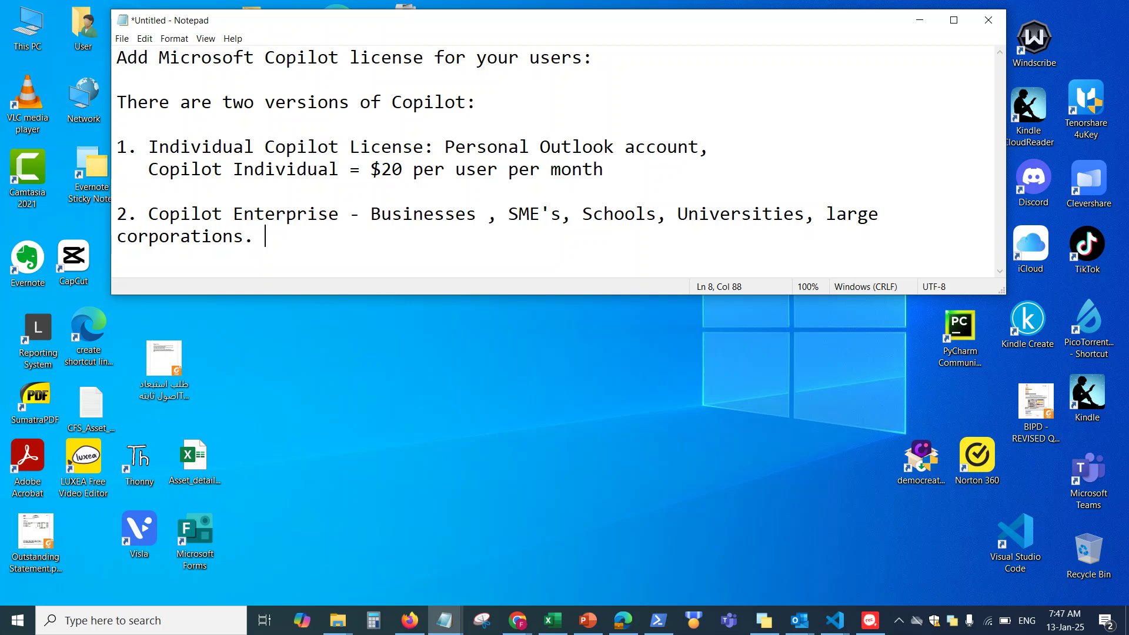
pyautogui.press('Return')
pyautogui.press('Return')
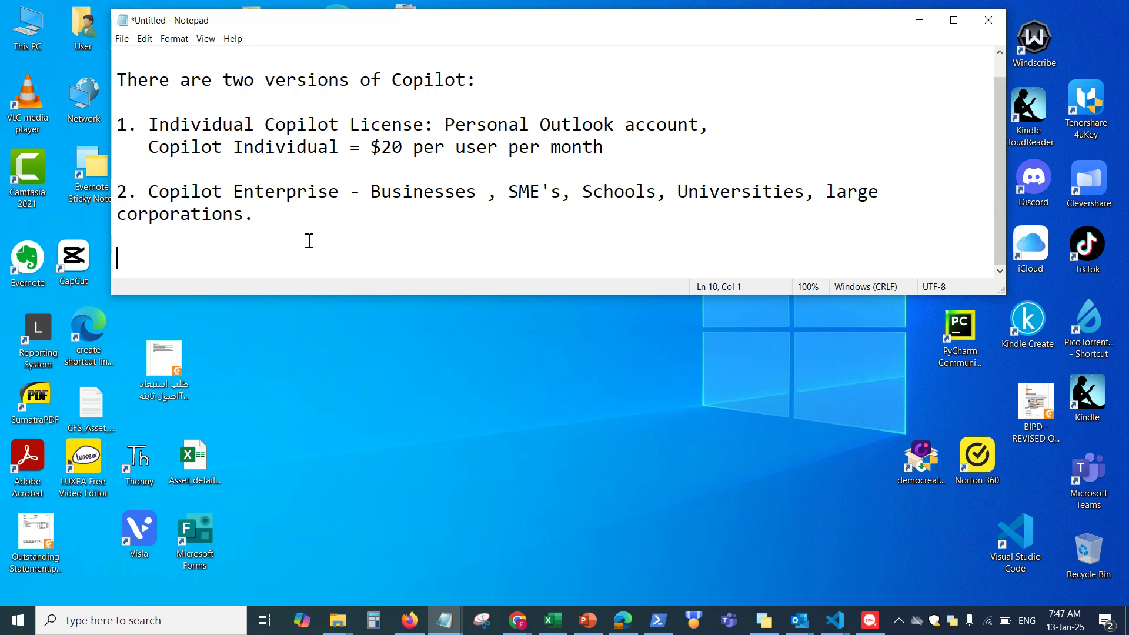
# Type 'how to add the Copilot license to your users, for organizations, - Enterprise Copilot license.'
pyautogui.write('how to add the ')
pyautogui.write('Copilot licen')
pyautogui.write('se to your use')
pyautogui.write('rs.')
pyautogui.press('BackSpace')
pyautogui.press('BackSpace')
pyautogui.write(', for orga')
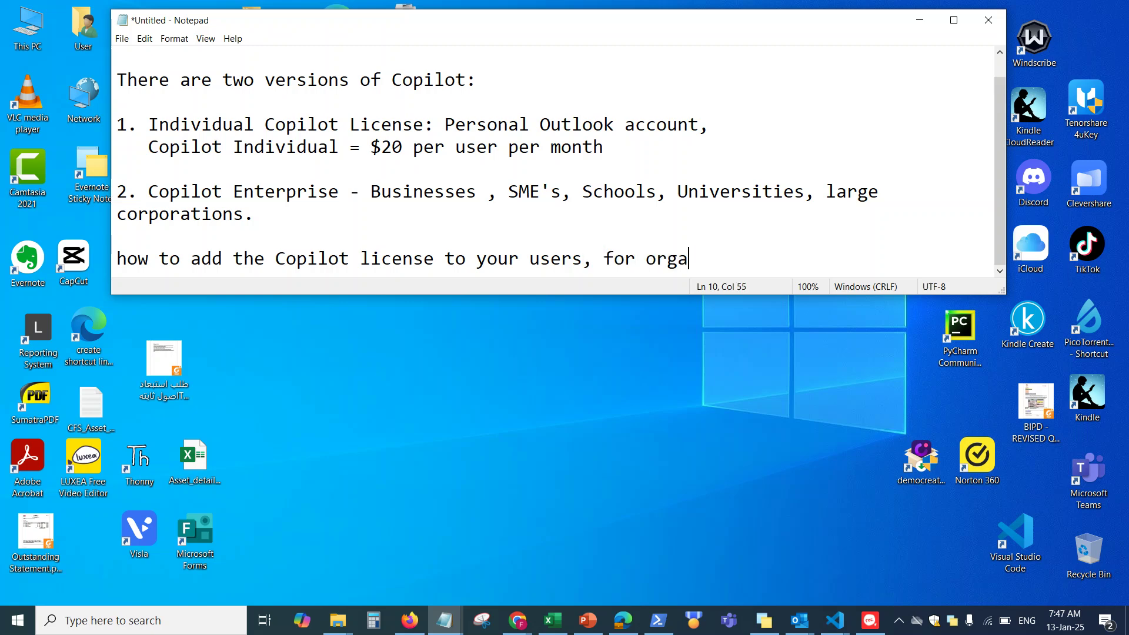
pyautogui.write('nizations, - Enterprise Cop')
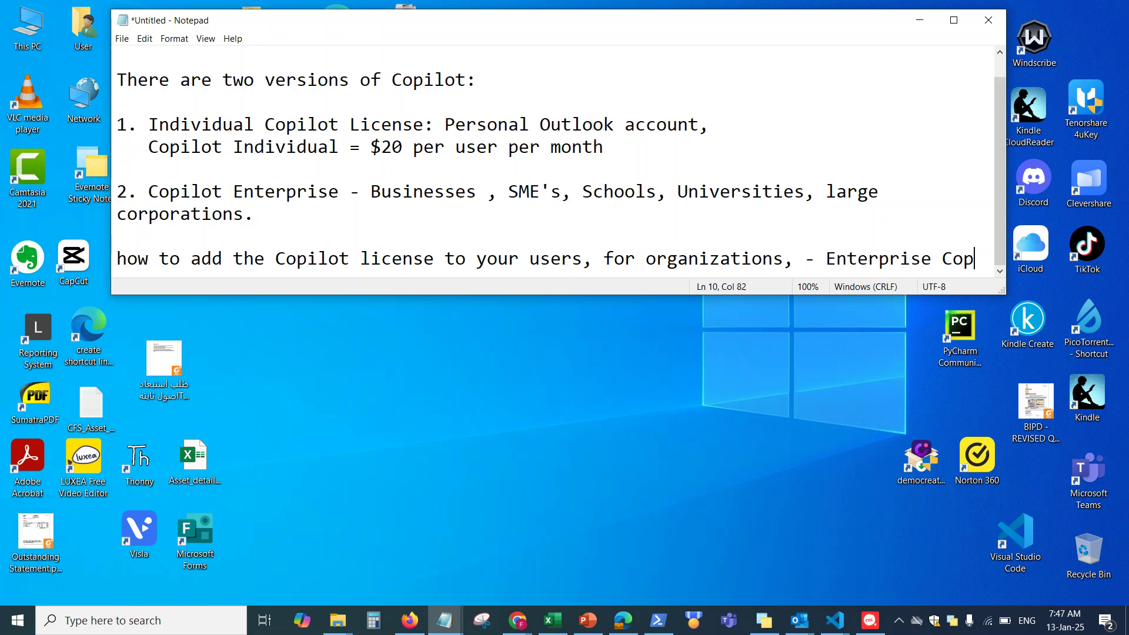
pyautogui.write('ilot license.')
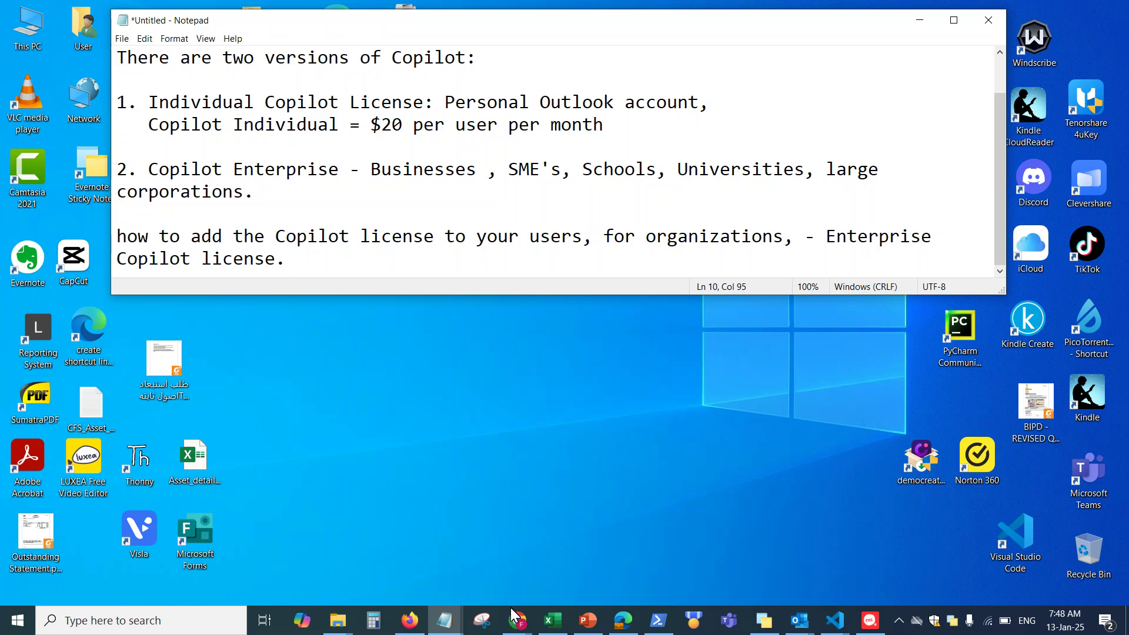
# Switch to the Microsoft 365 browser window and open the admin center home page
pyautogui.moveTo(516, 617)
pyautogui.click(661, 563)
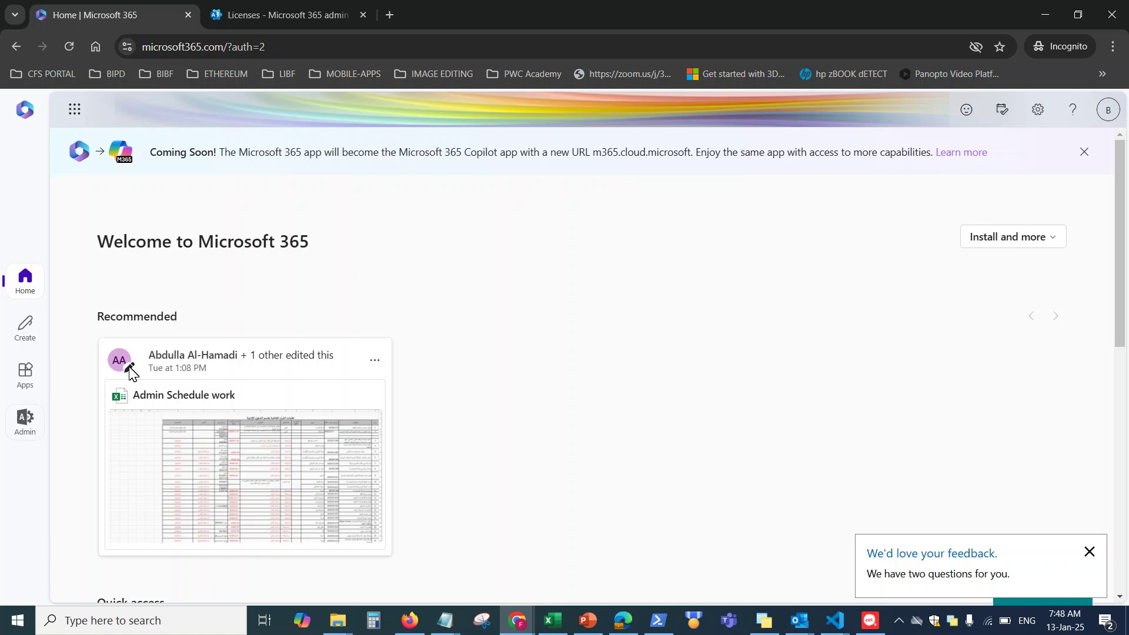
pyautogui.click(24, 421)
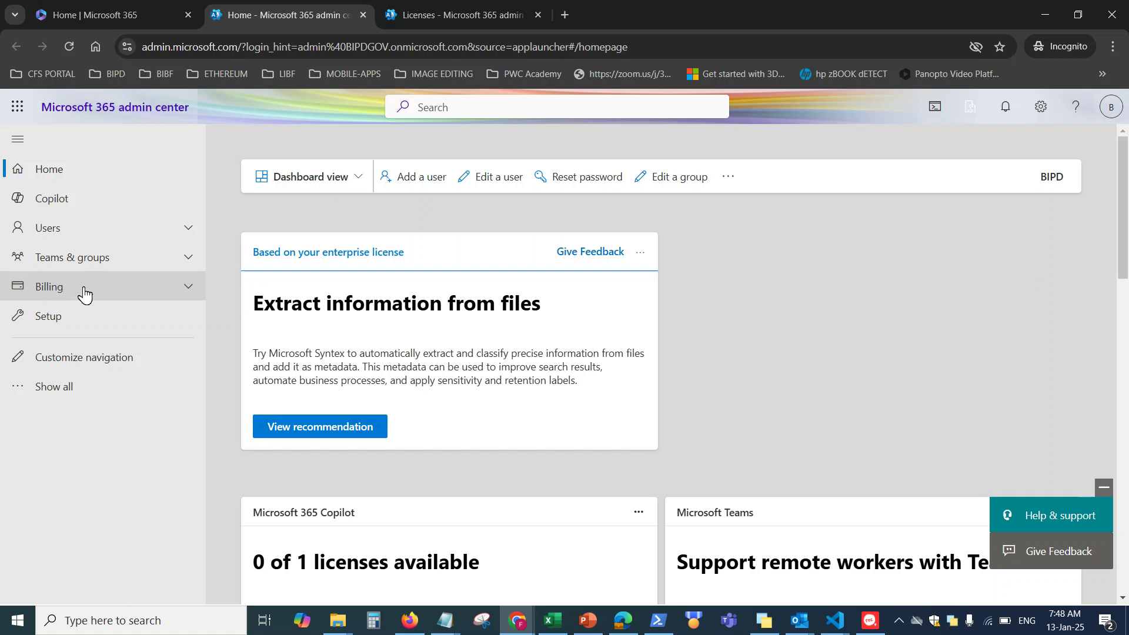
# Open Billing > Licenses and review the 14 subscriptions, including Microsoft 365 Copilot at 1/1 assigned
pyautogui.click(190, 289)
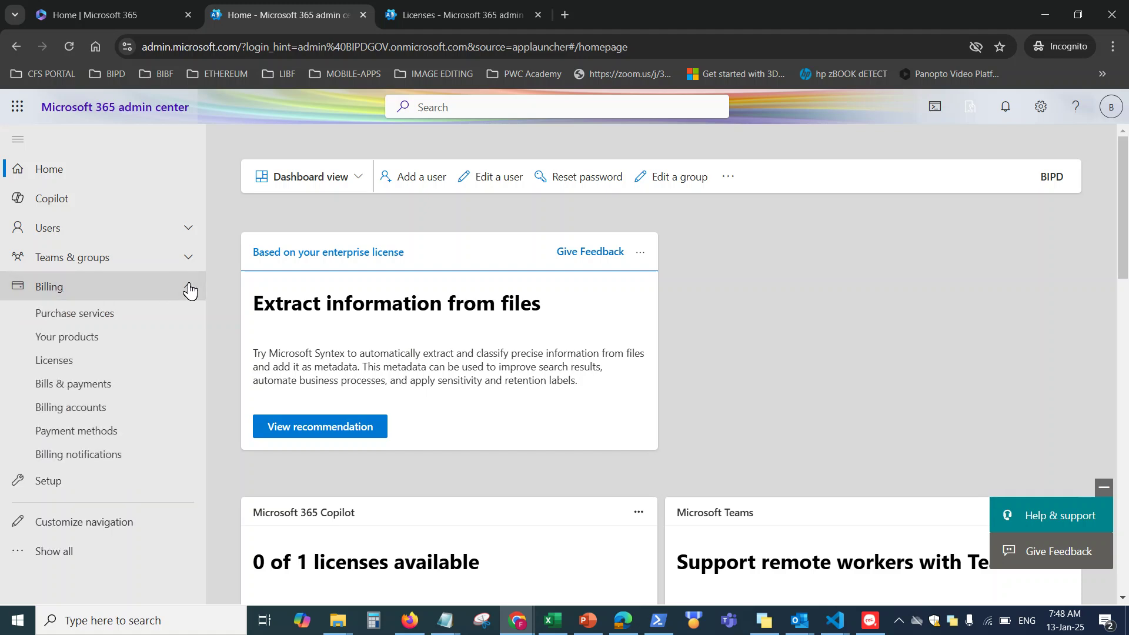
pyautogui.click(62, 365)
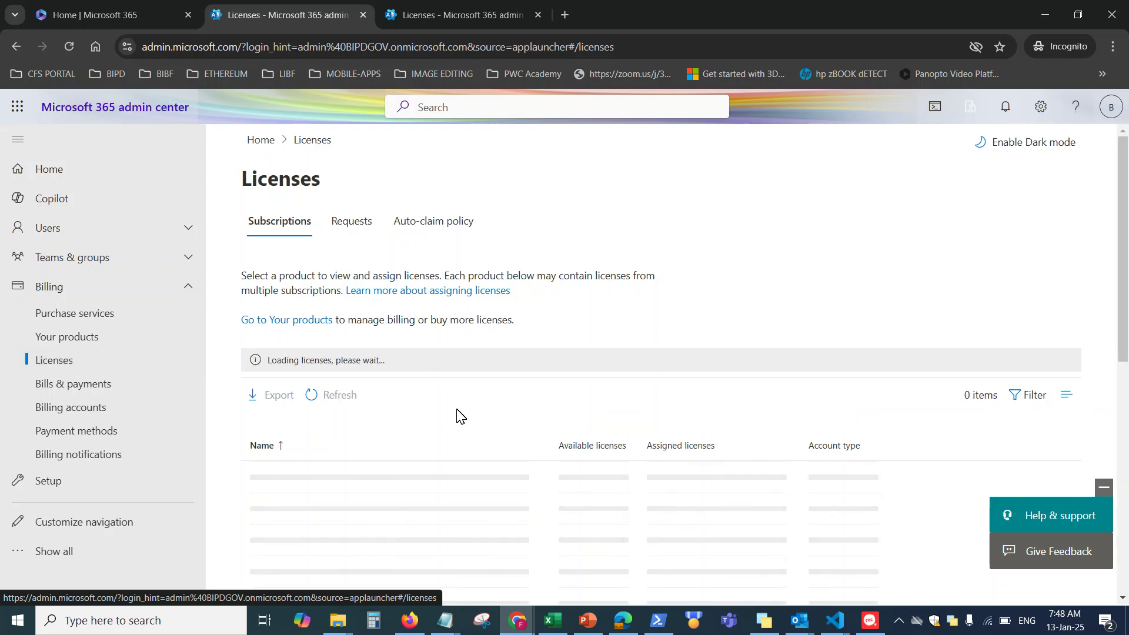
pyautogui.scroll(-4, 459, 416)
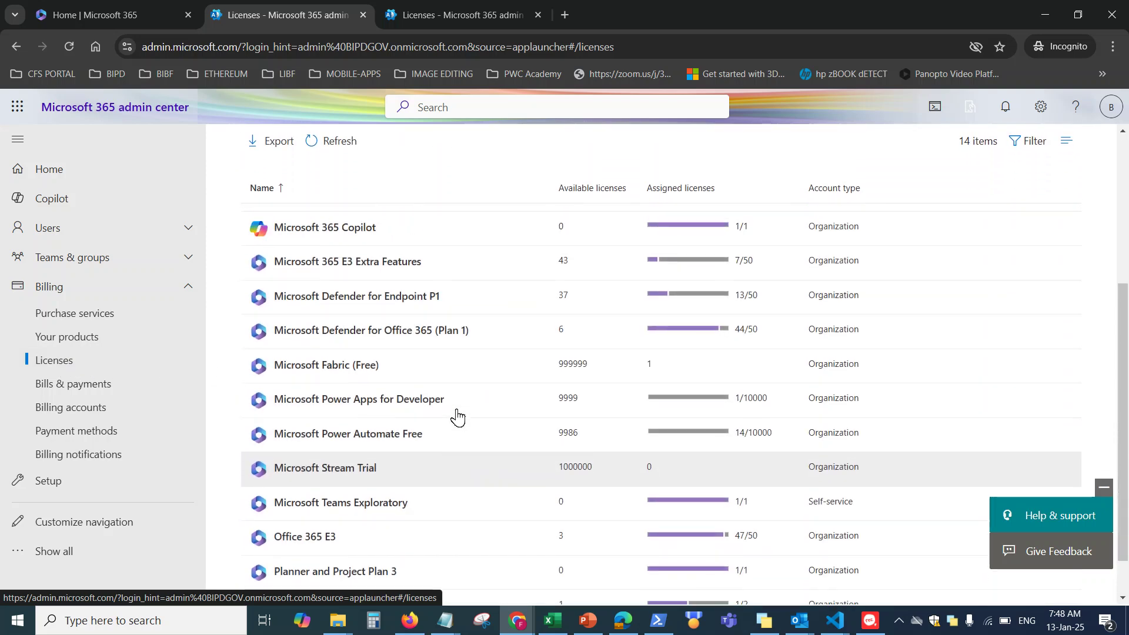
pyautogui.scroll(4, 457, 417)
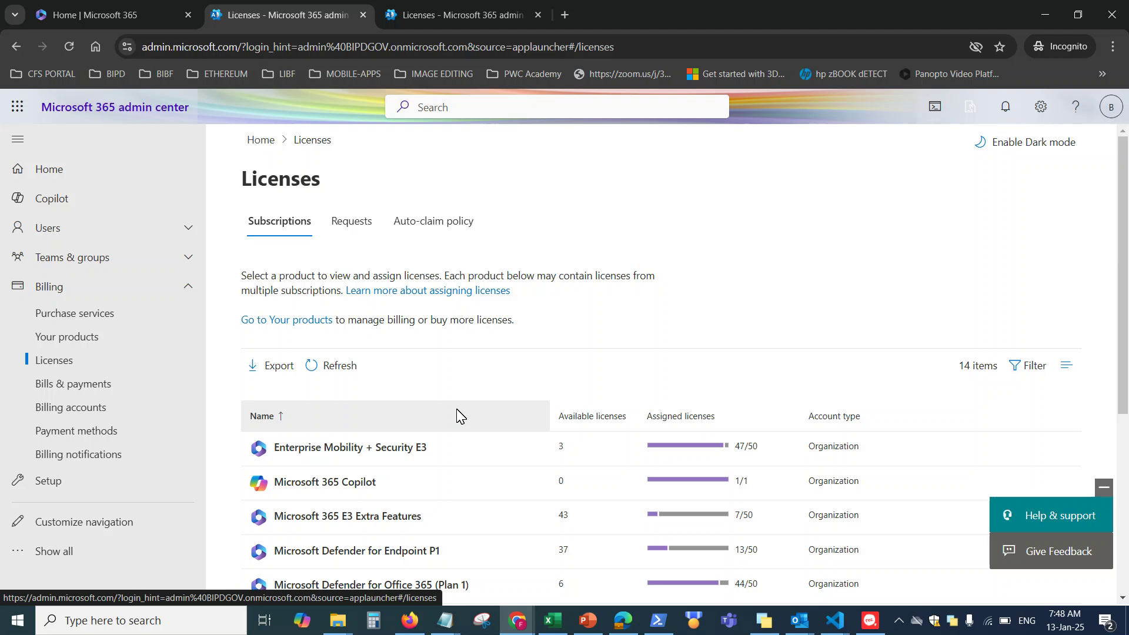
pyautogui.scroll(-4, 458, 416)
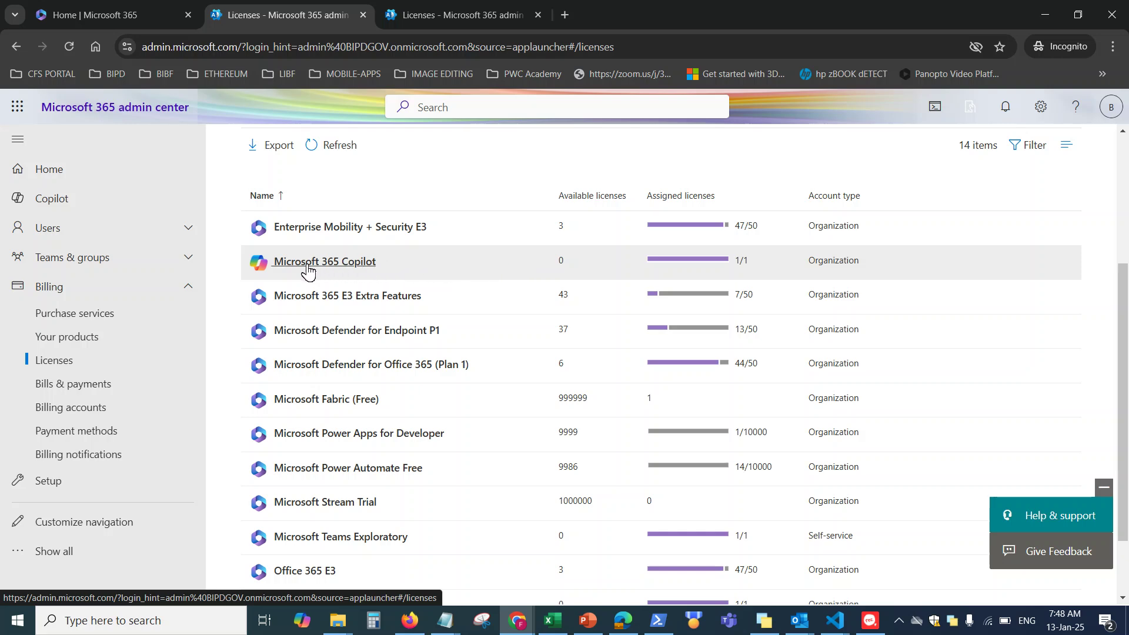
# View the Microsoft 365 Copilot licence details, then go to Billing > Your products
pyautogui.click(346, 266)
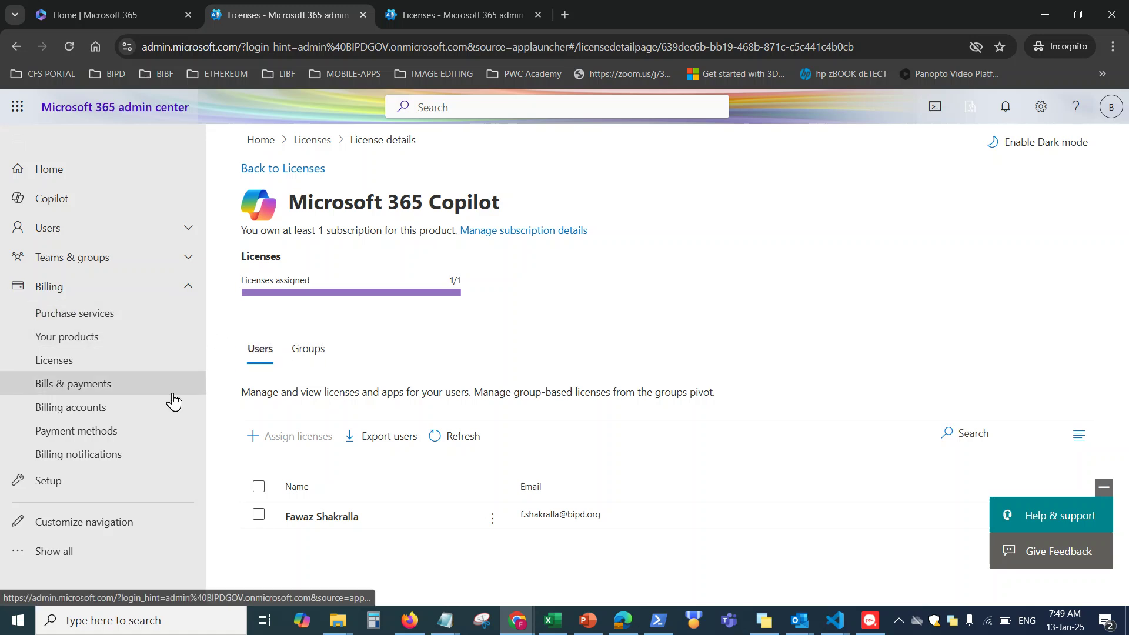
pyautogui.click(121, 336)
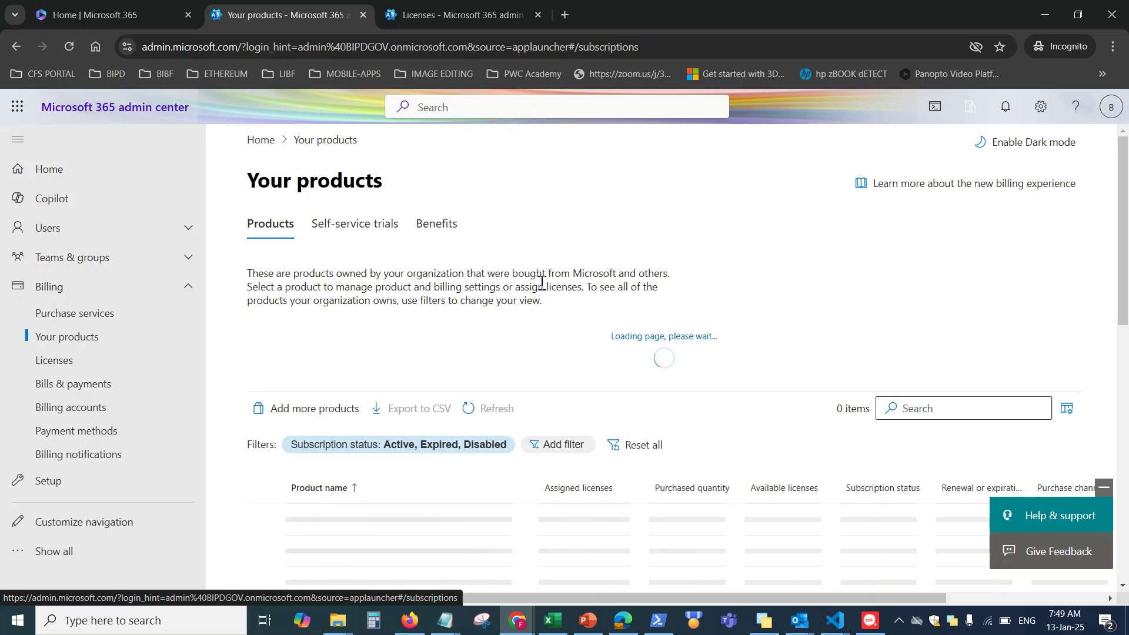
pyautogui.scroll(-2, 542, 285)
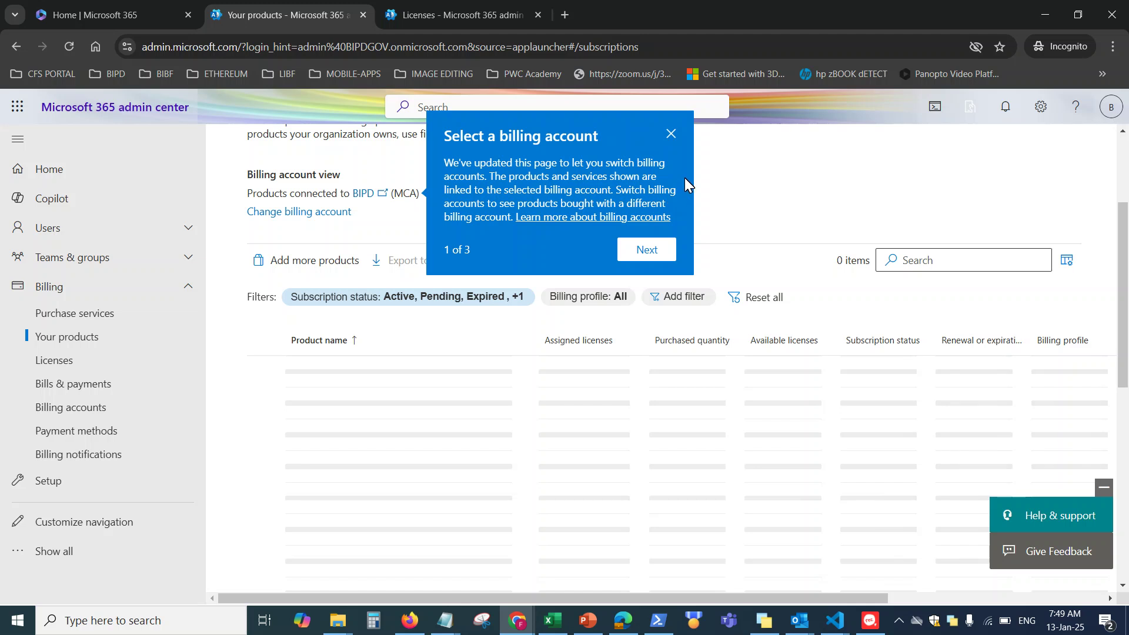
# Dismiss the billing account tip, return to Licenses and open the Power Automate per user plan
pyautogui.click(670, 134)
pyautogui.click(84, 360)
pyautogui.scroll(-3, 514, 408)
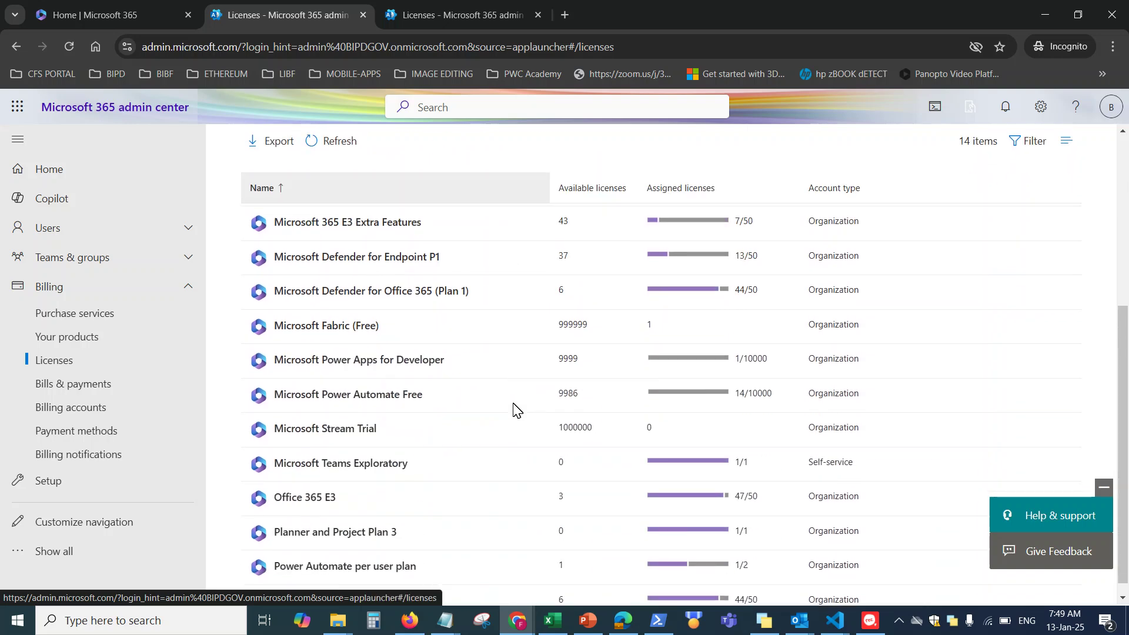
pyautogui.scroll(-1, 514, 411)
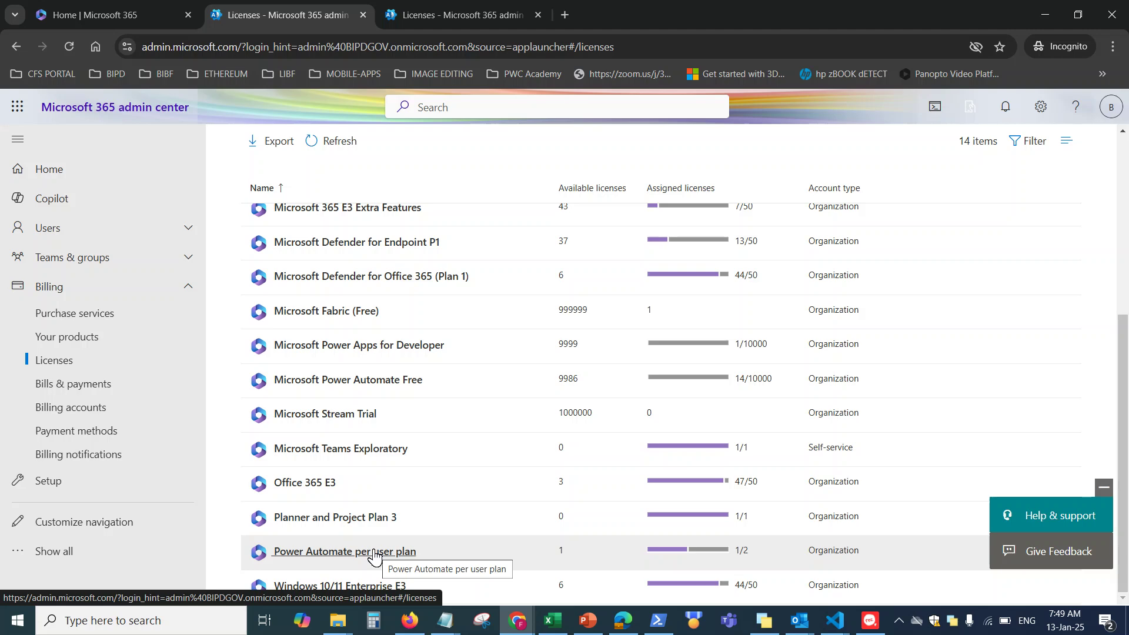
pyautogui.click(341, 552)
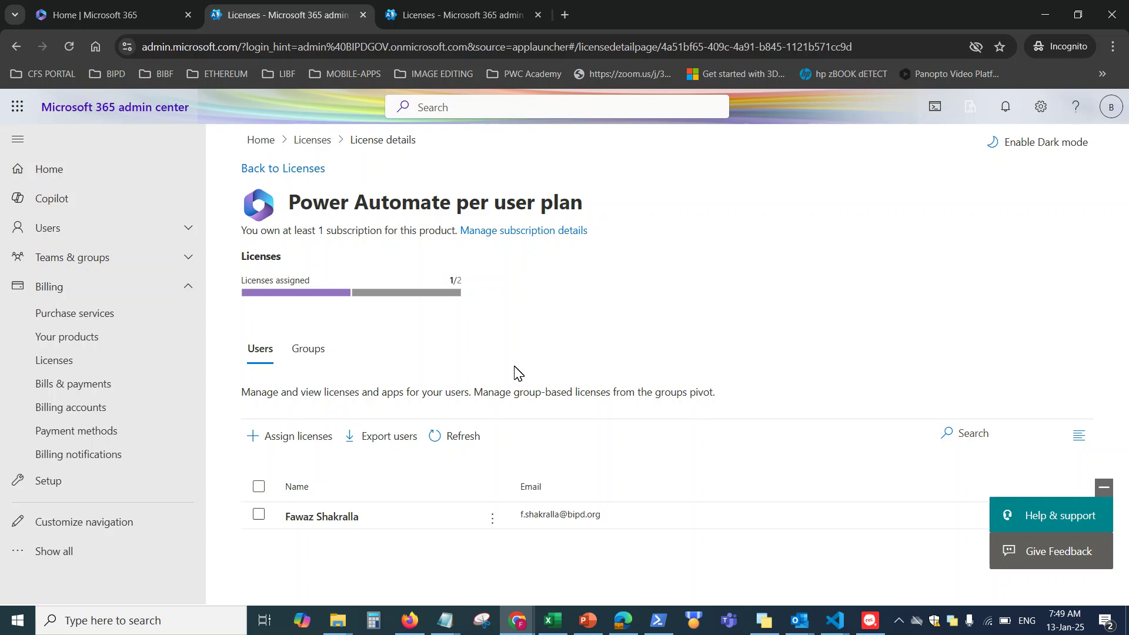
# Start assigning the Power Automate plan to a searched user, then close the panel without assigning
pyautogui.click(296, 445)
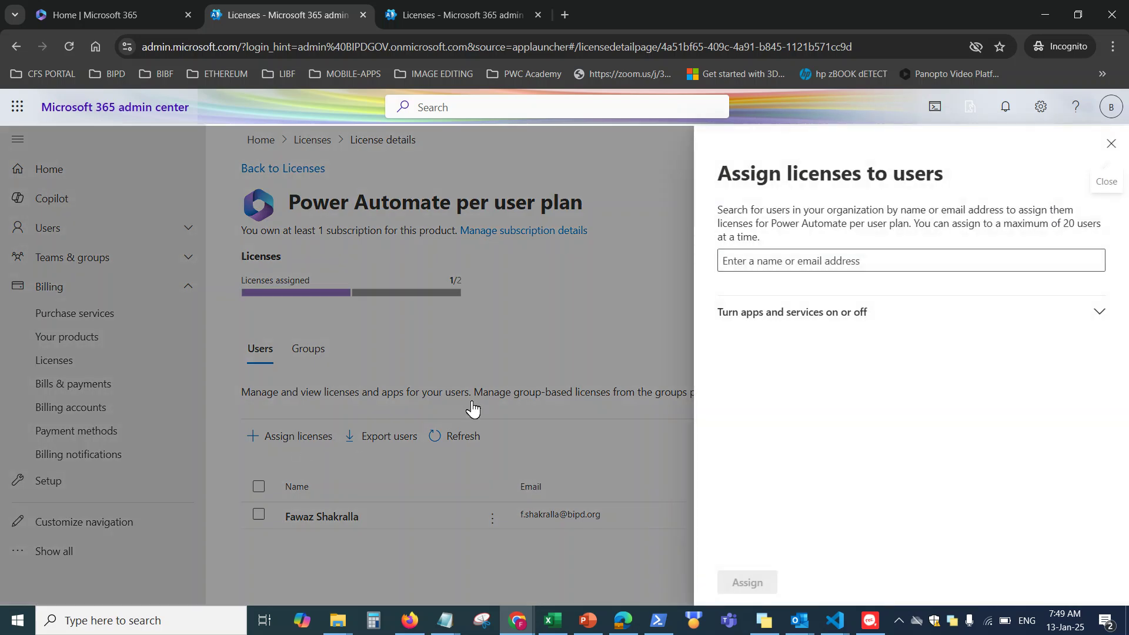
pyautogui.click(867, 262)
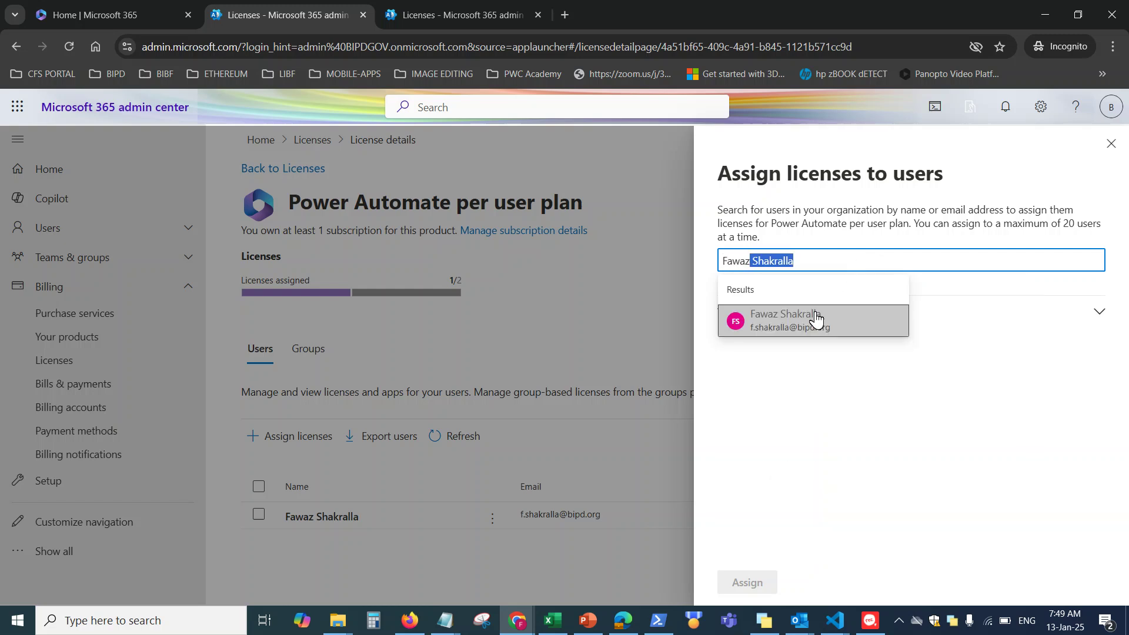
pyautogui.click(789, 334)
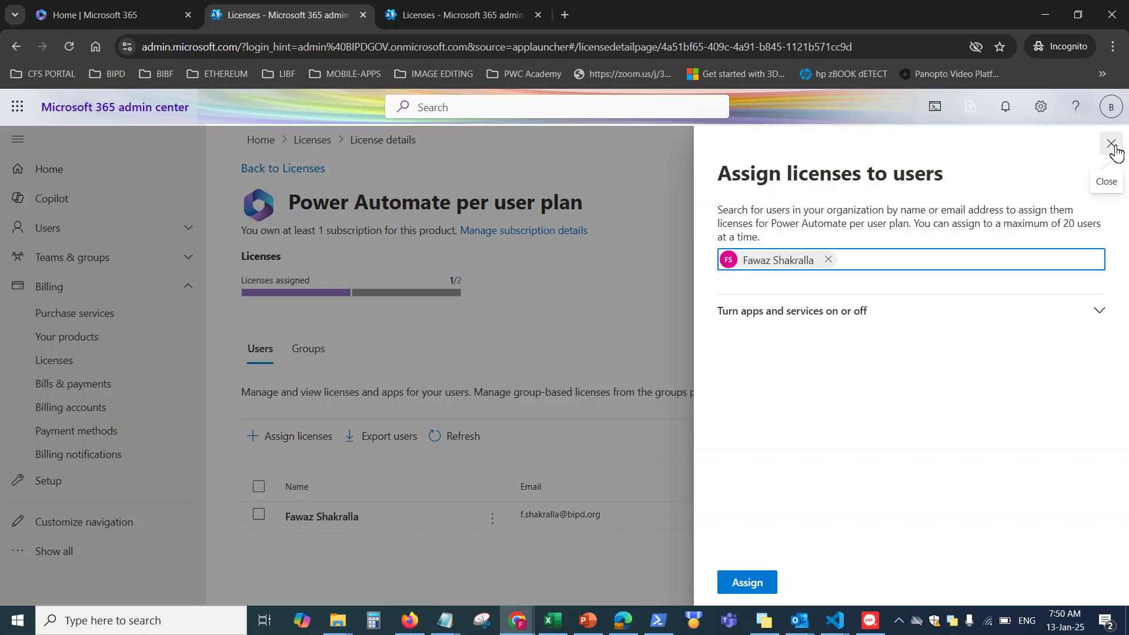
pyautogui.click(1112, 145)
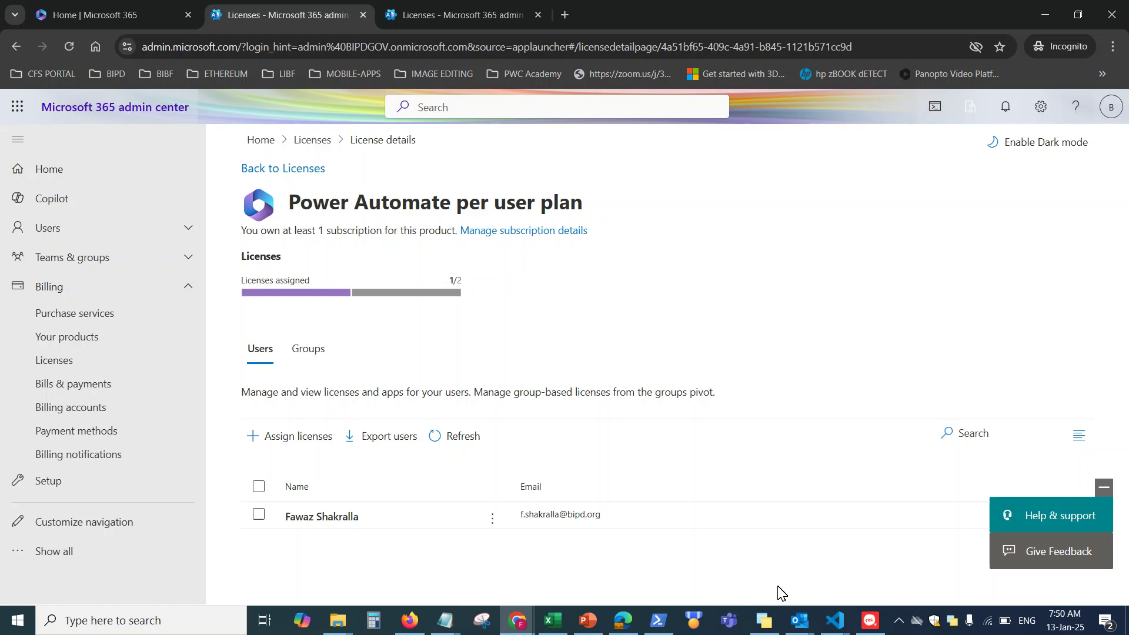
# In Outlook, check the Office Account subscription and update options, then switch to PowerPoint
pyautogui.moveTo(799, 620)
pyautogui.click(739, 582)
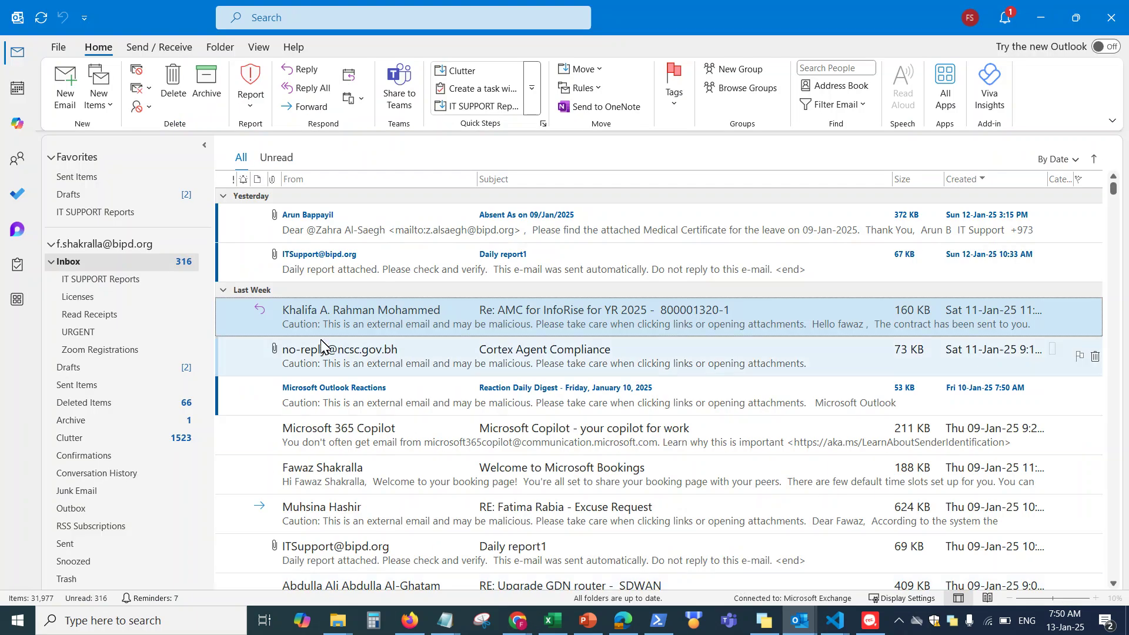
pyautogui.click(58, 47)
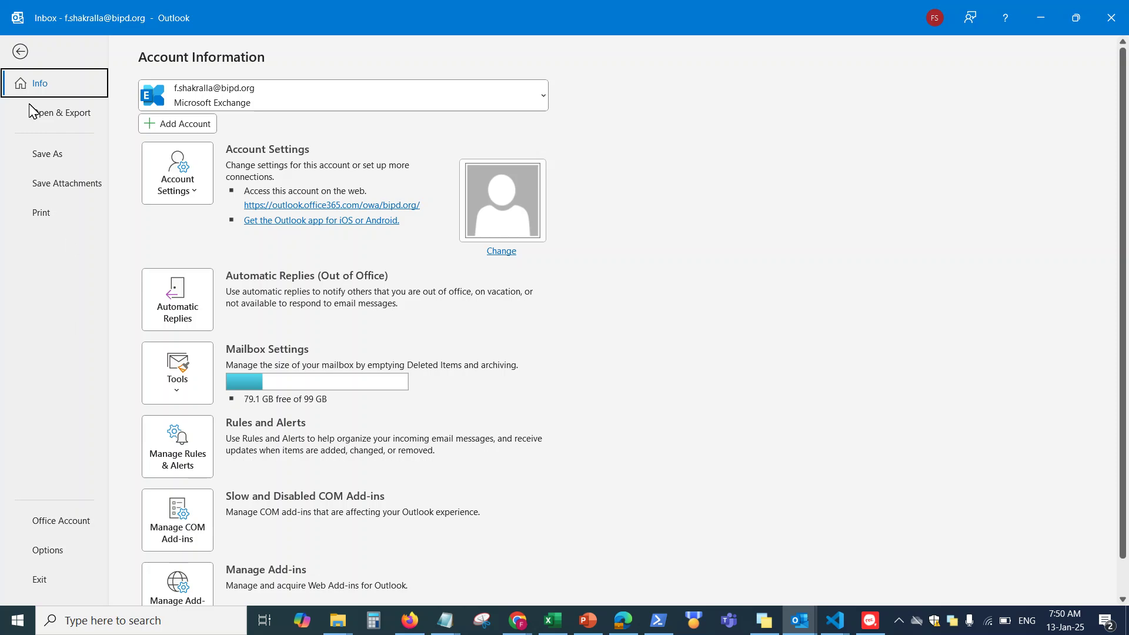
pyautogui.click(20, 51)
pyautogui.click(61, 51)
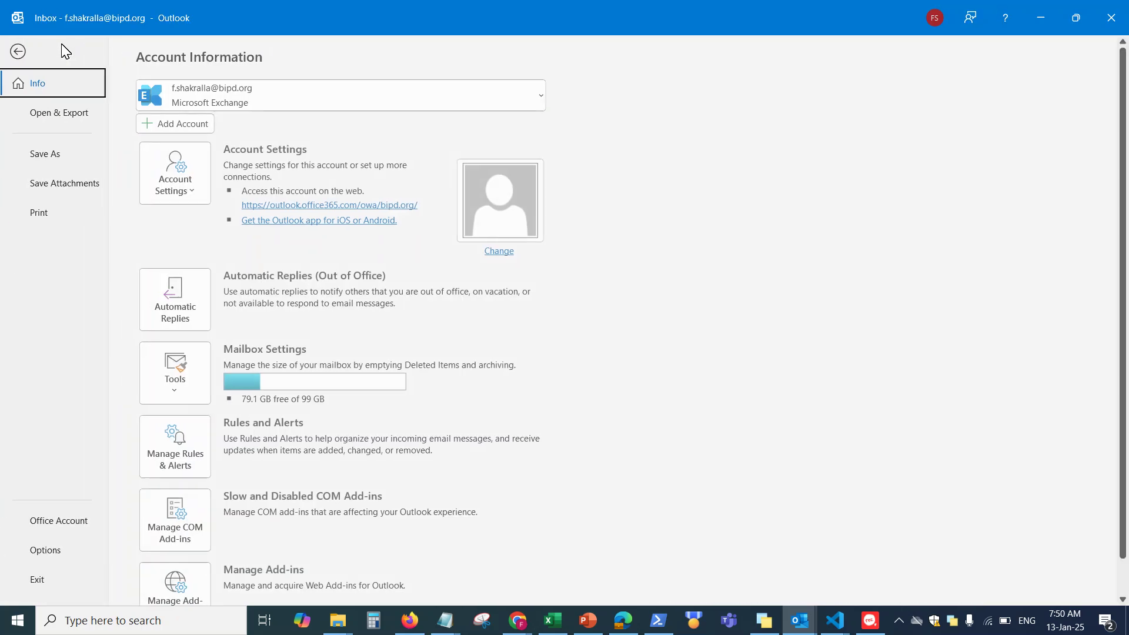
pyautogui.click(75, 523)
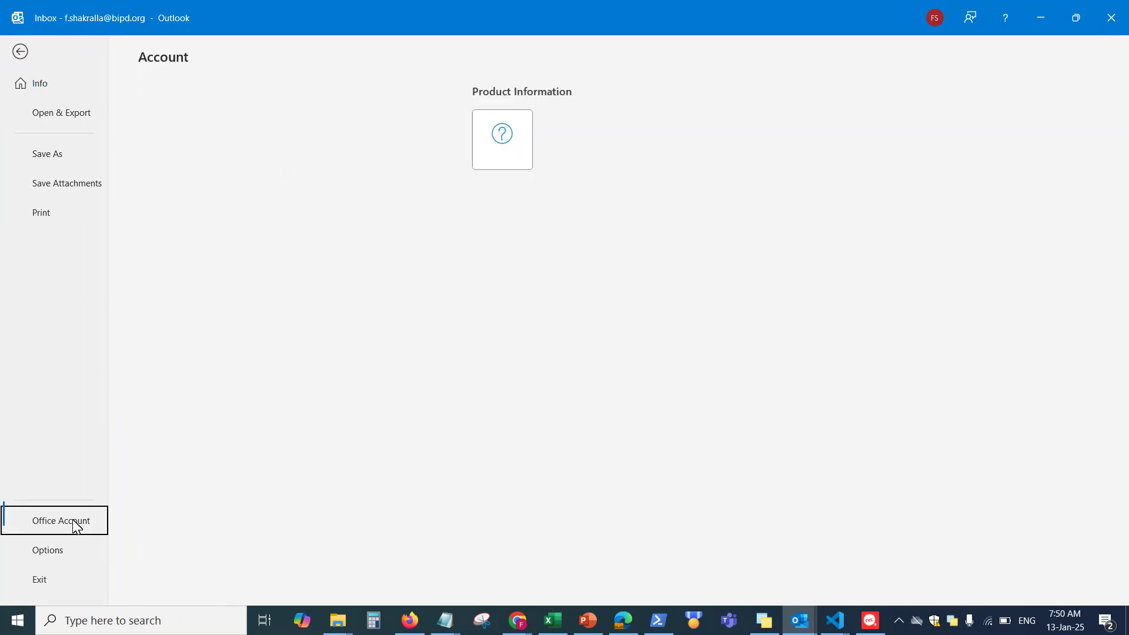
pyautogui.click(507, 316)
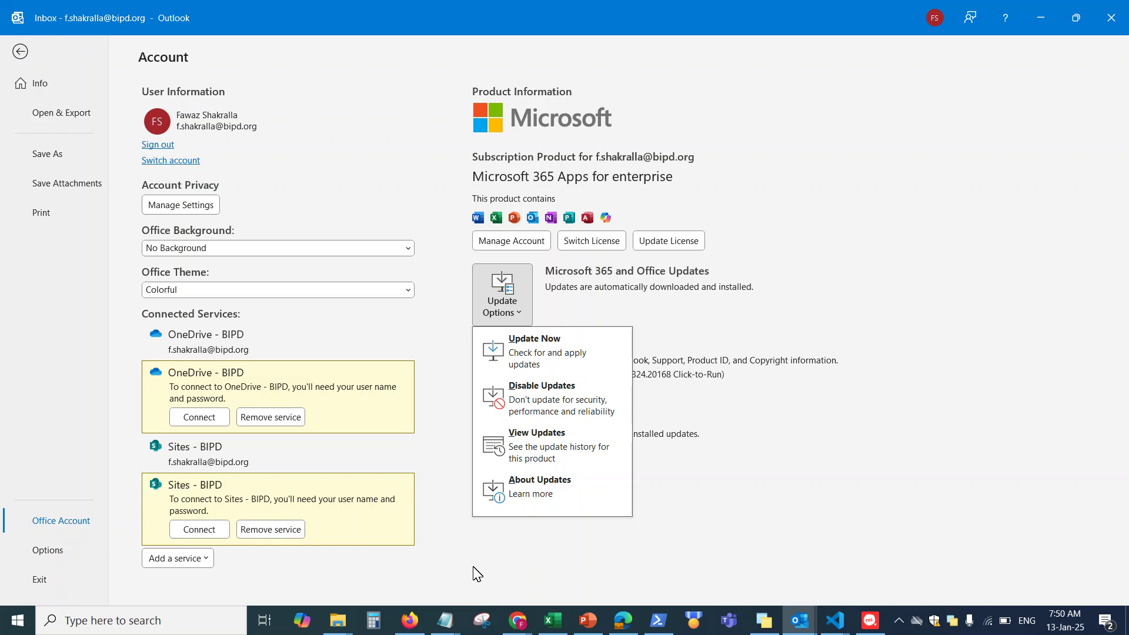
pyautogui.press('Escape')
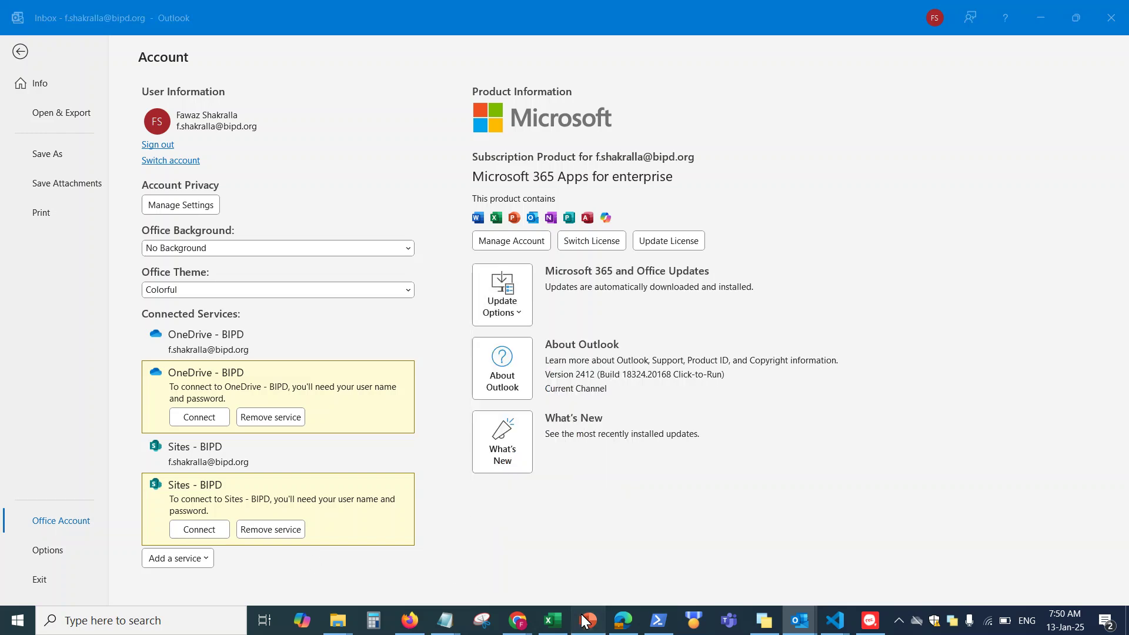
pyautogui.click(587, 620)
# Review PowerPoint's account subscription details and its Update Options, then return to the editor
pyautogui.click(23, 47)
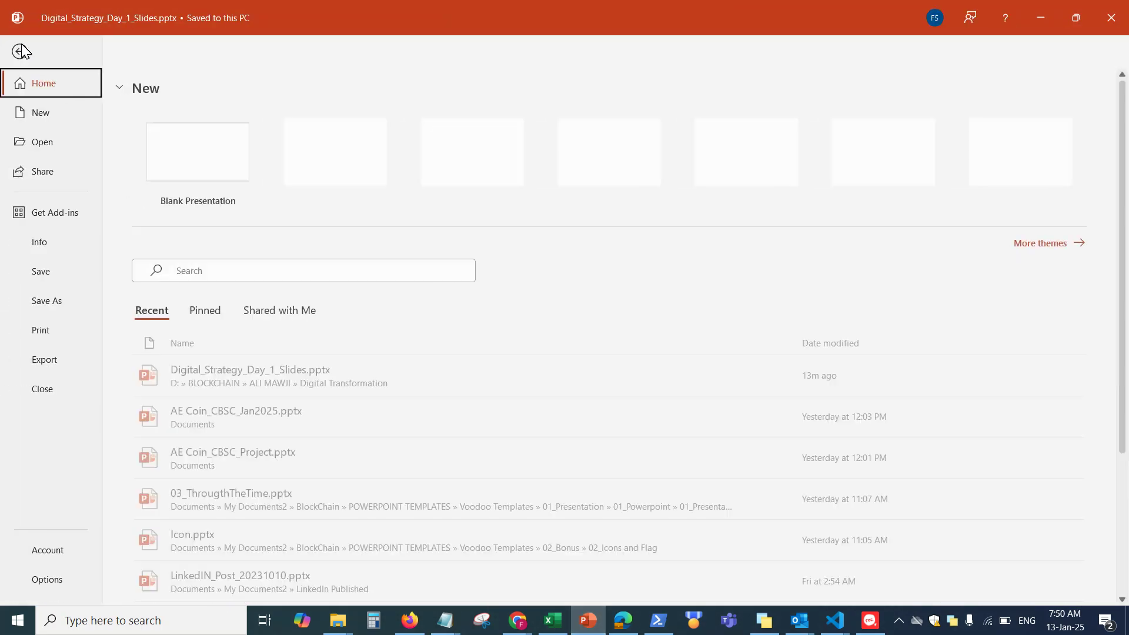
pyautogui.click(58, 551)
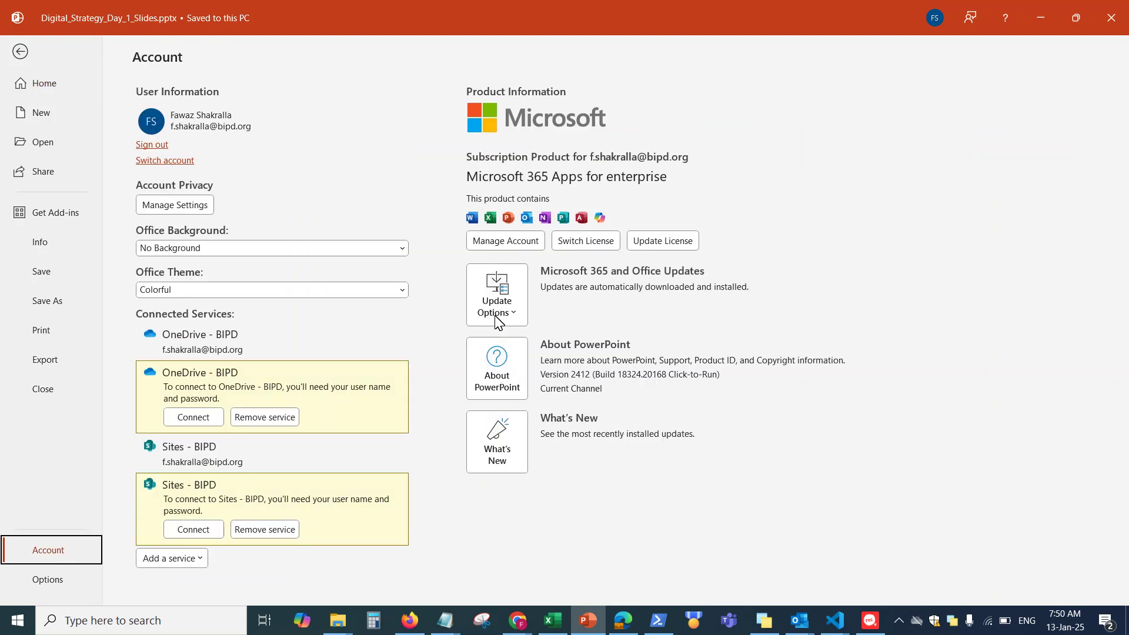
pyautogui.click(498, 302)
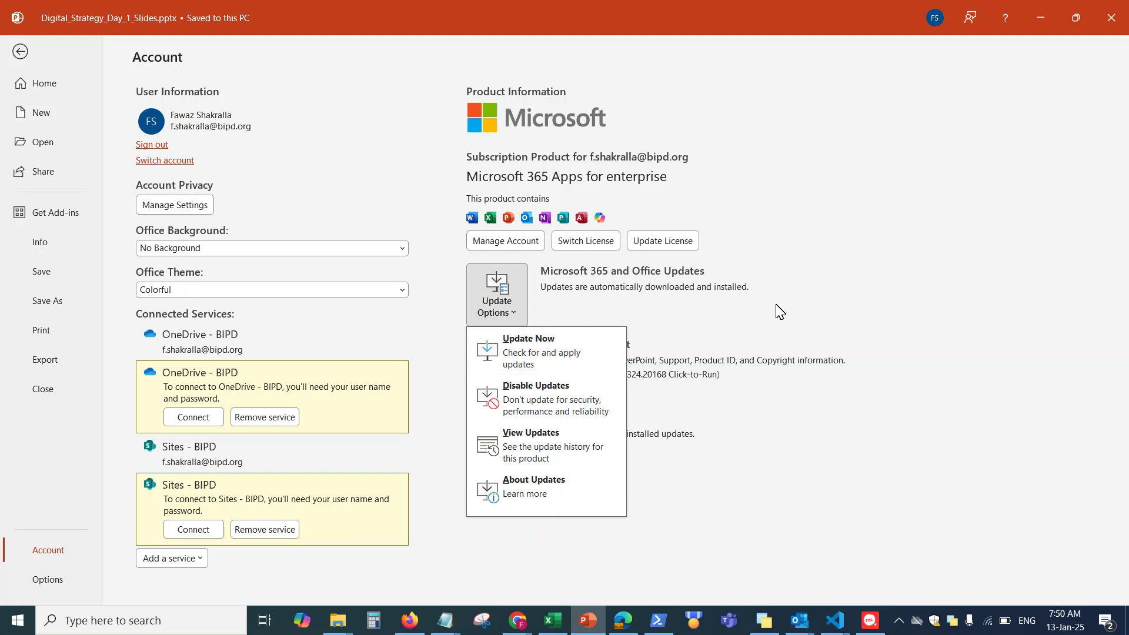
pyautogui.click(21, 51)
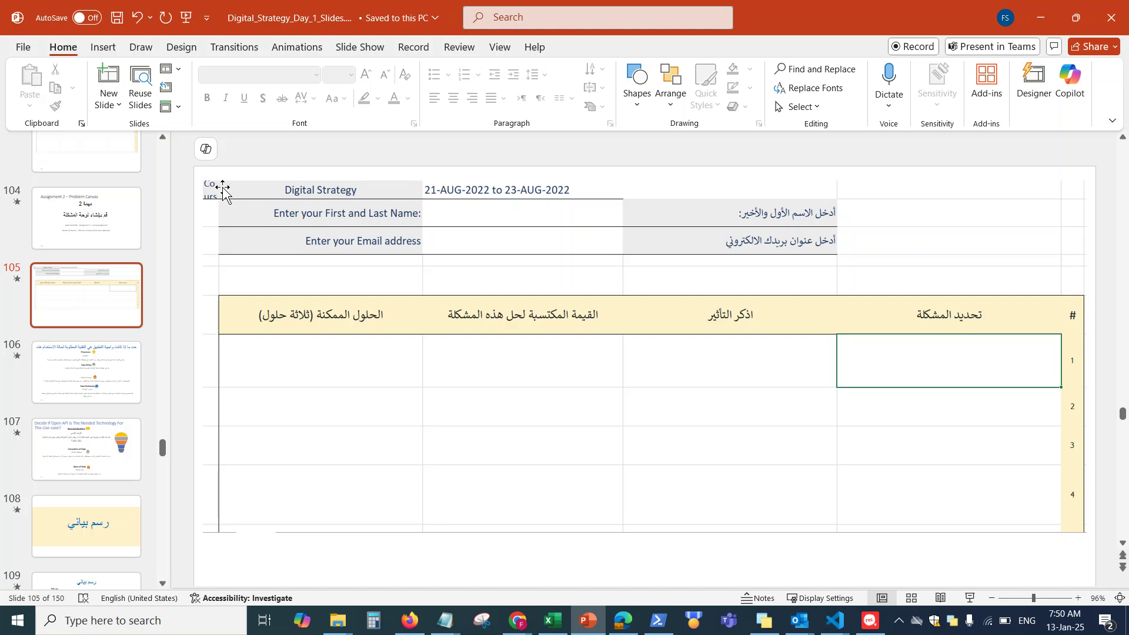
# Create a new Blank Presentation from the File > New page
pyautogui.click(23, 47)
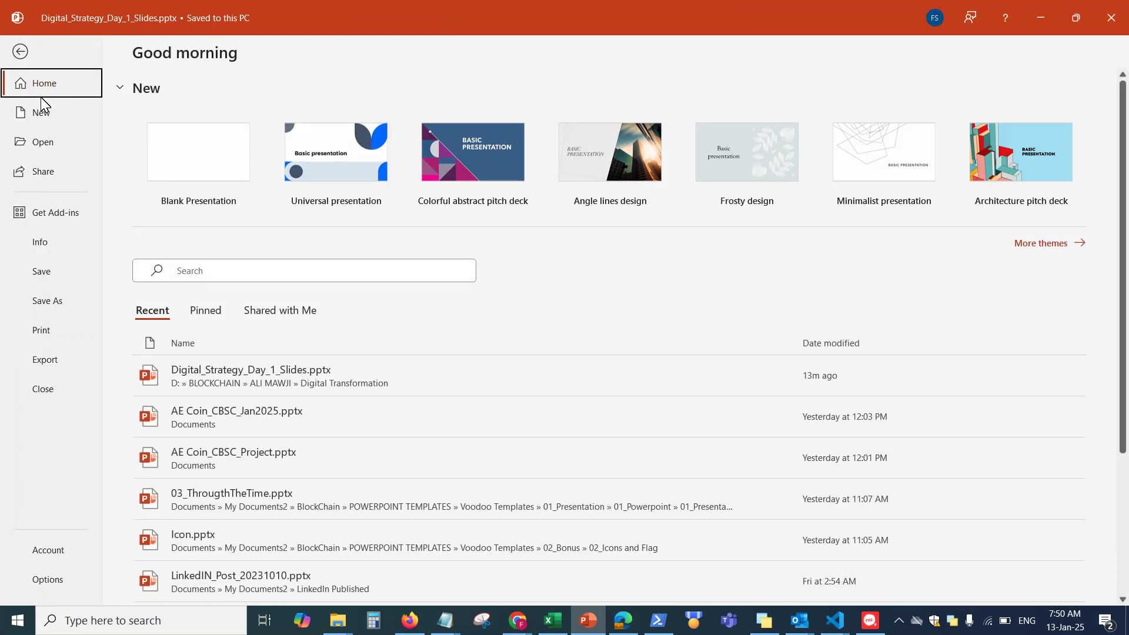
pyautogui.click(23, 113)
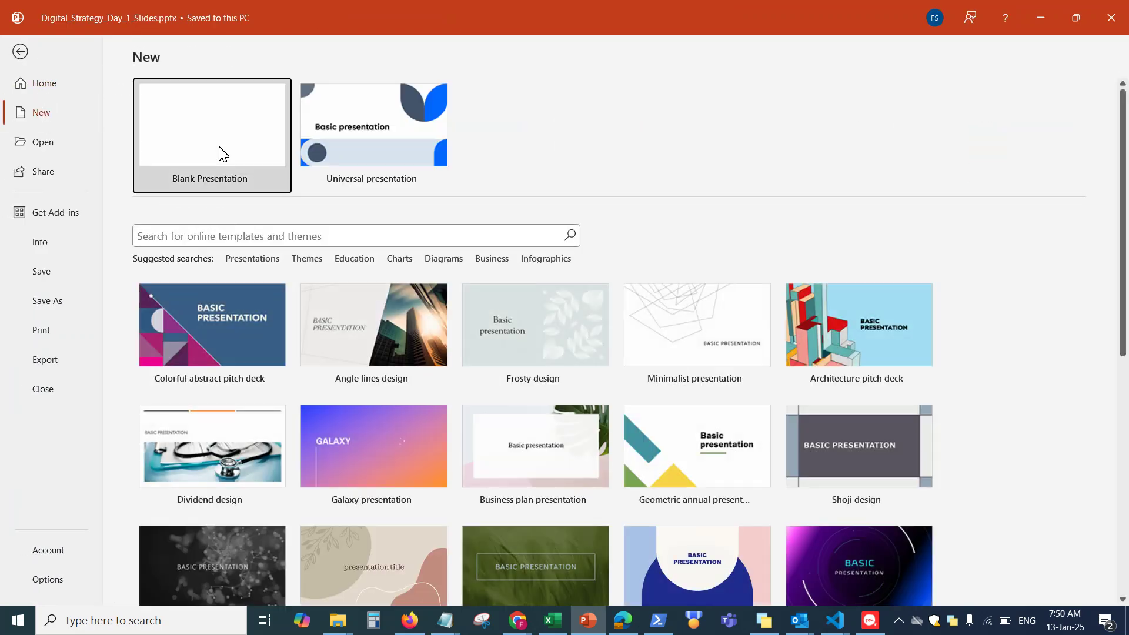
pyautogui.click(222, 151)
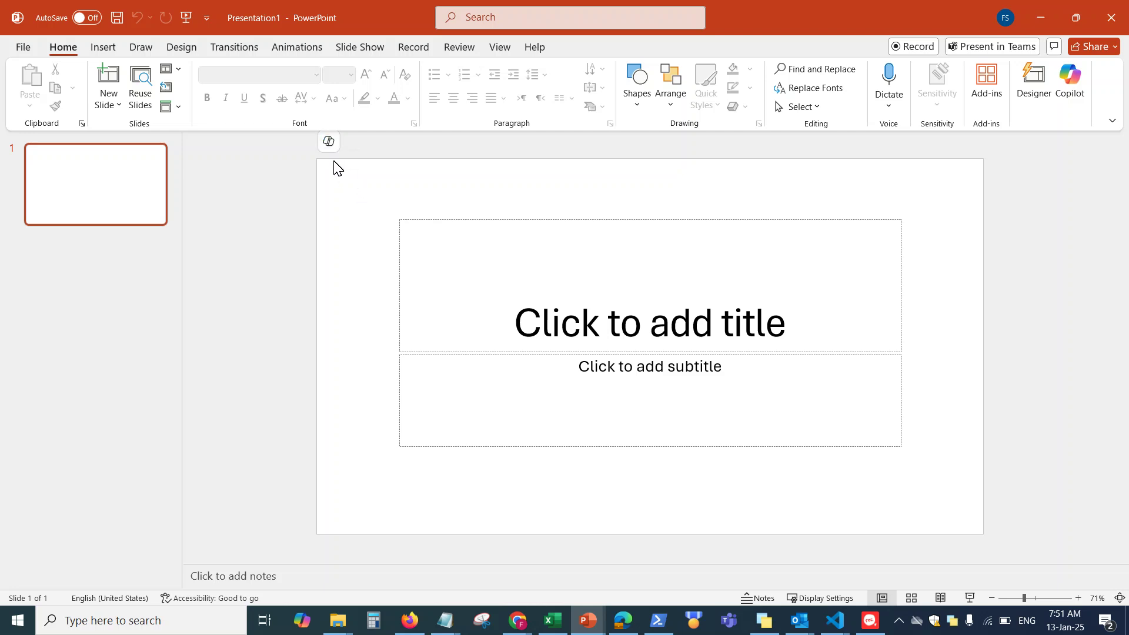
pyautogui.click(328, 145)
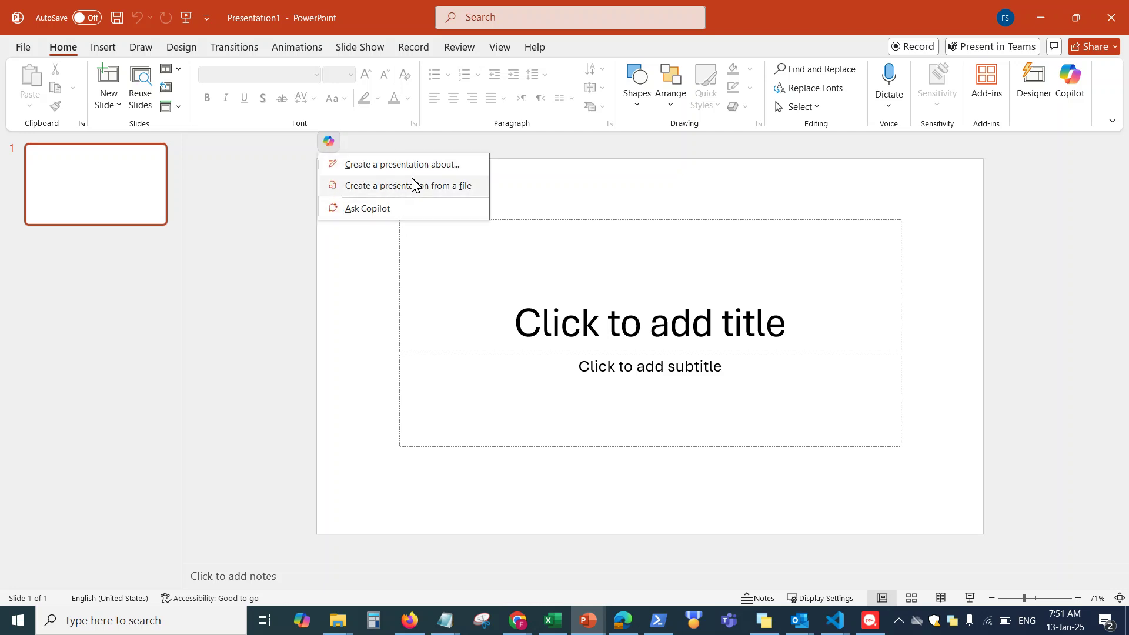
pyautogui.click(1101, 194)
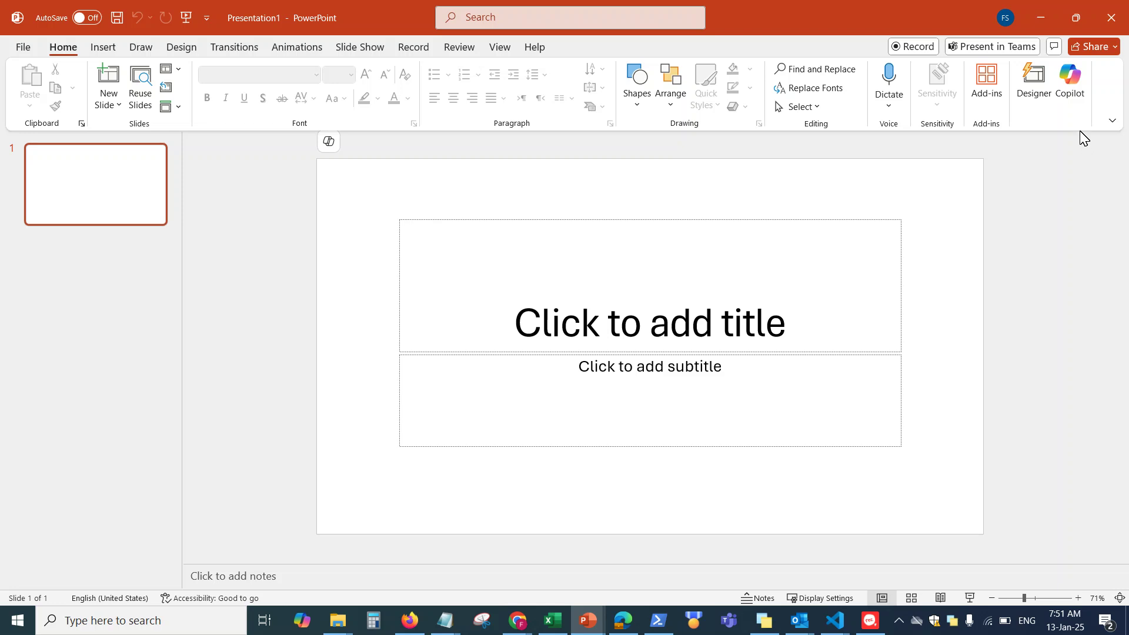
pyautogui.click(1073, 84)
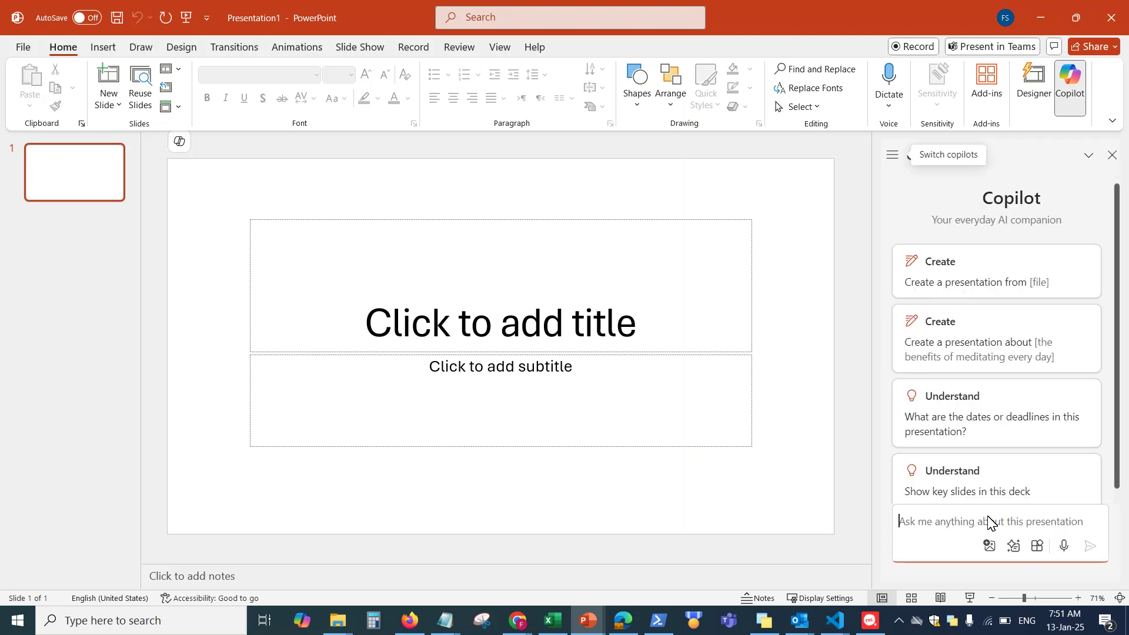
pyautogui.click(1111, 155)
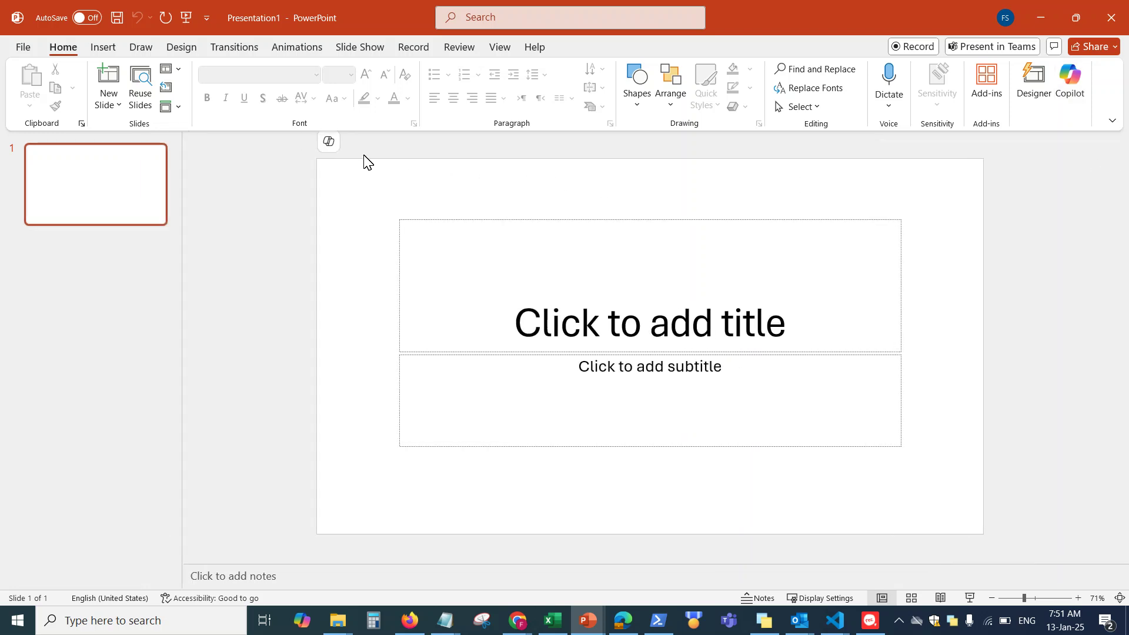
pyautogui.click(331, 142)
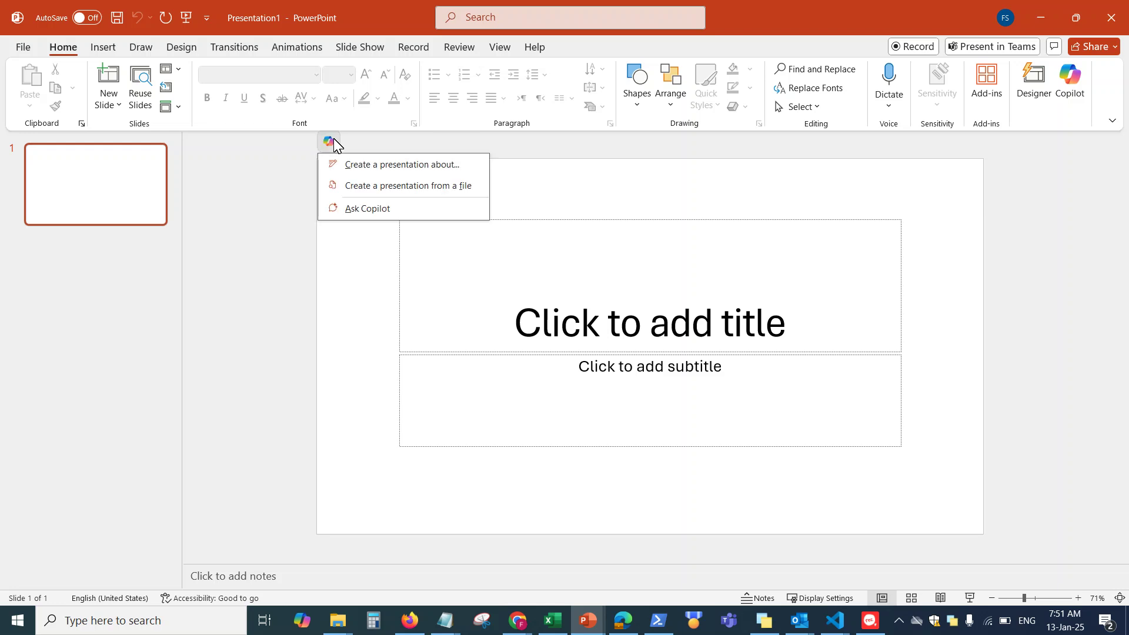
pyautogui.click(365, 166)
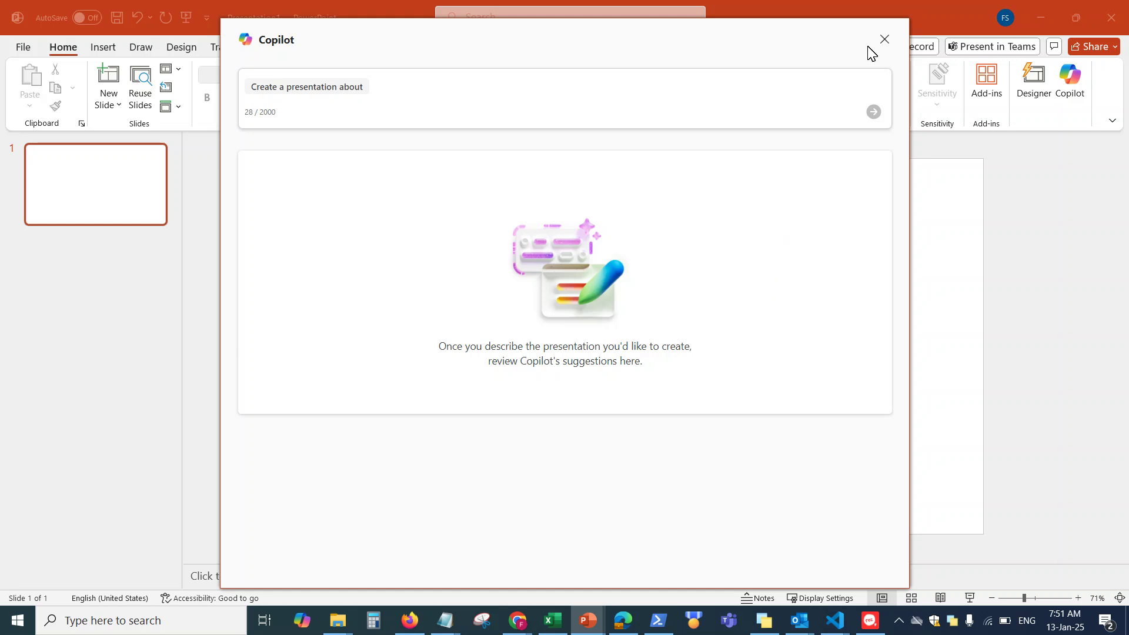
pyautogui.click(884, 39)
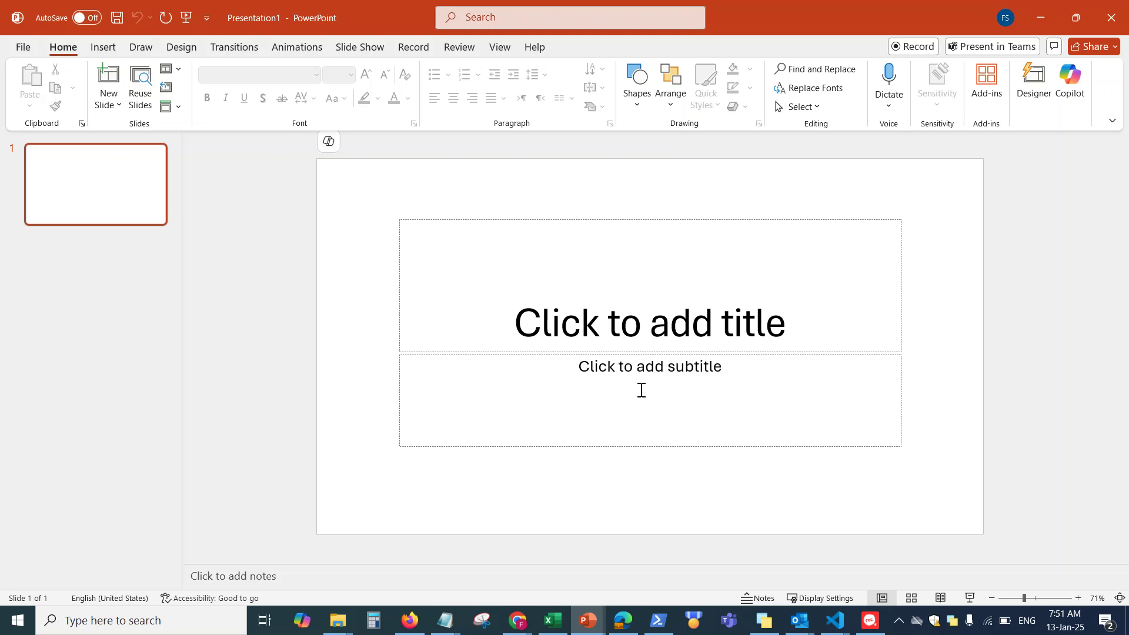
pyautogui.click(869, 620)
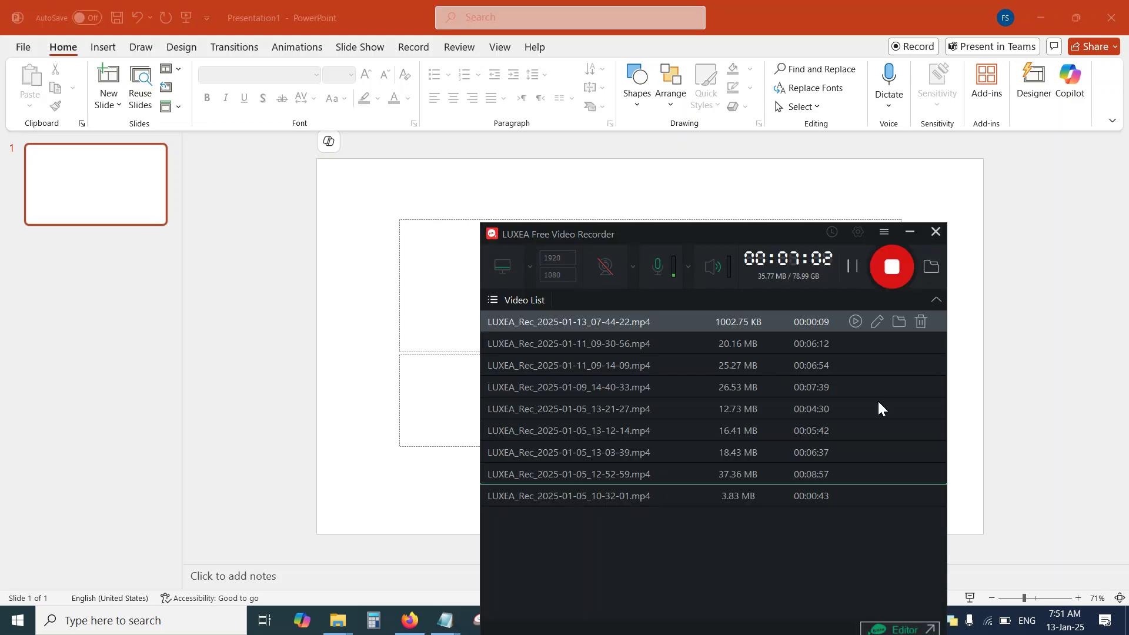